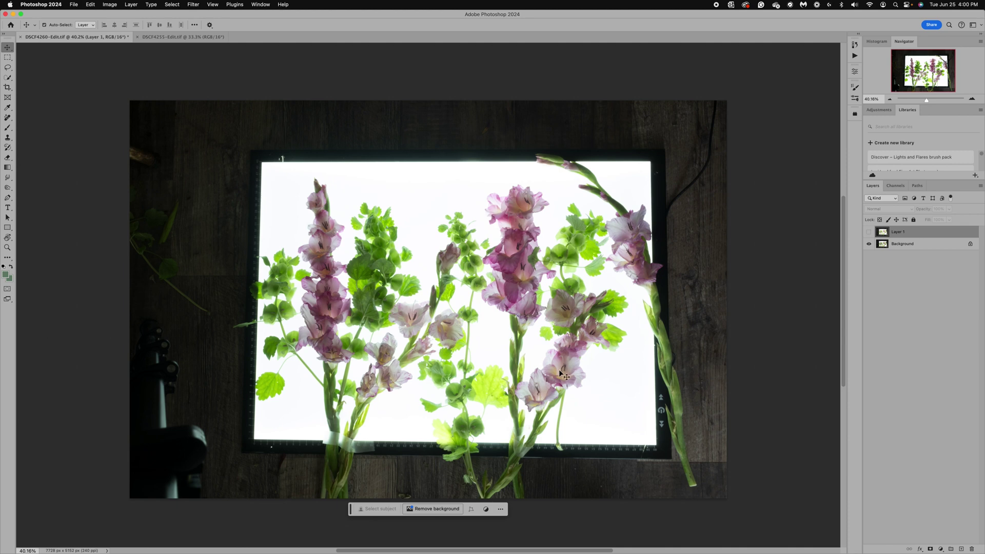
# Zoom in and toggle Layer 1 on and off to compare its brighter exposure with the darker Background
pyautogui.press('super+equal')
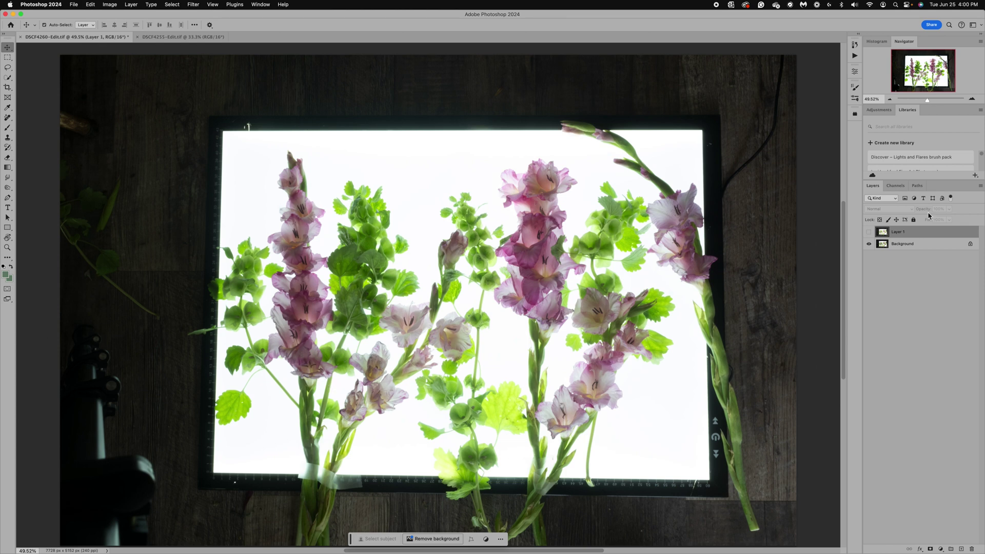
pyautogui.click(869, 232)
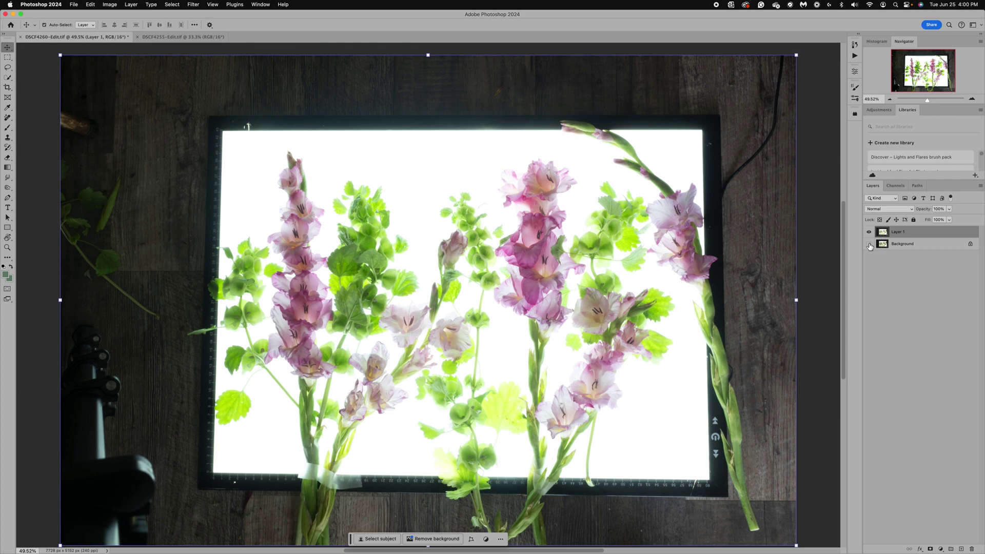
pyautogui.keyDown('alt'); pyautogui.click(869, 245); pyautogui.keyUp('alt')
pyautogui.click(869, 246)
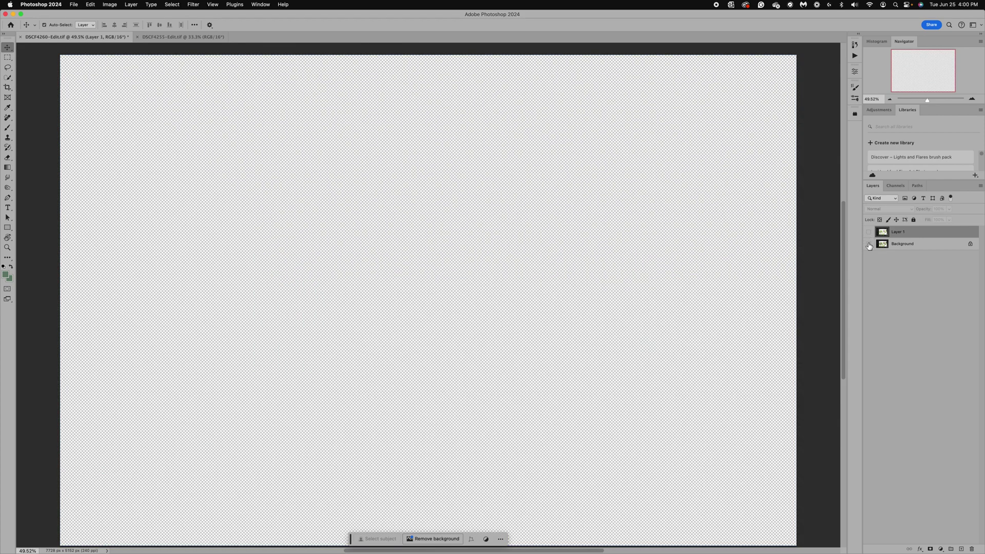
pyautogui.click(869, 245)
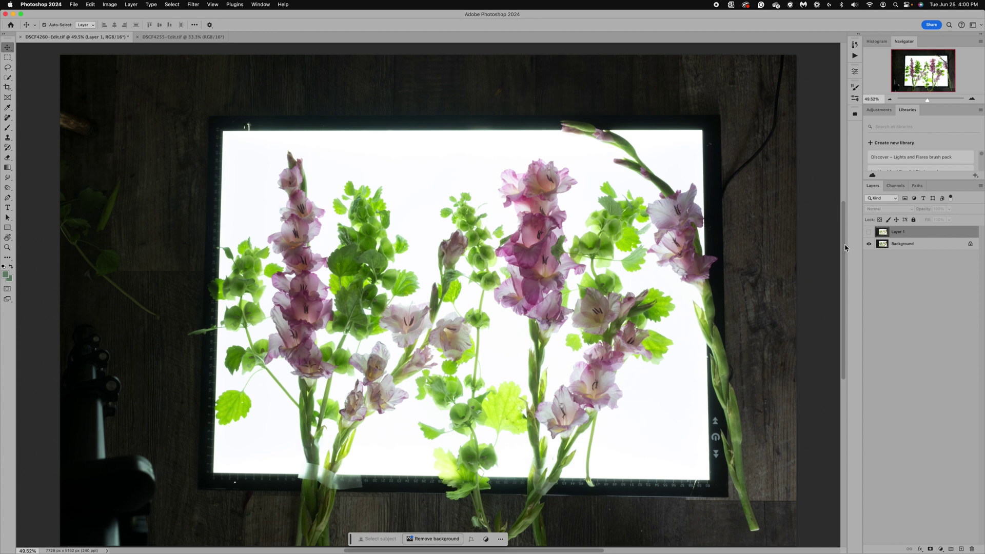
pyautogui.click(869, 232)
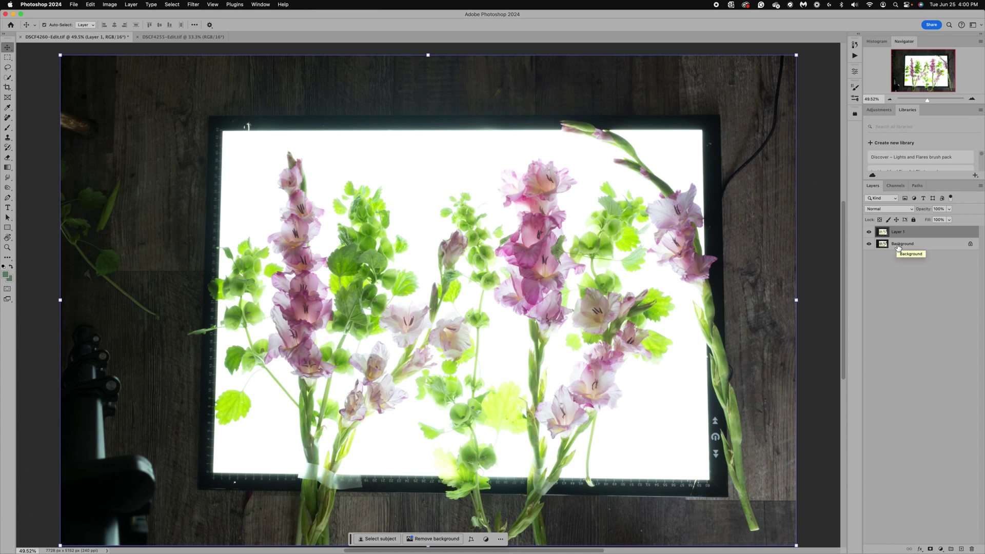
pyautogui.click(869, 233)
# Select Layer 1 and Background together and auto-align them with Auto projection
pyautogui.click(907, 245)
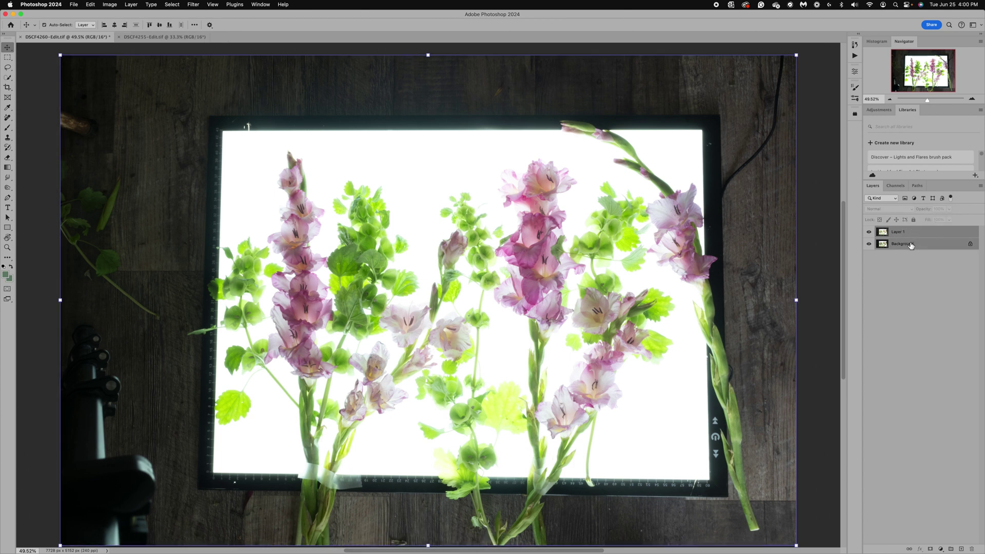
pyautogui.click(110, 6)
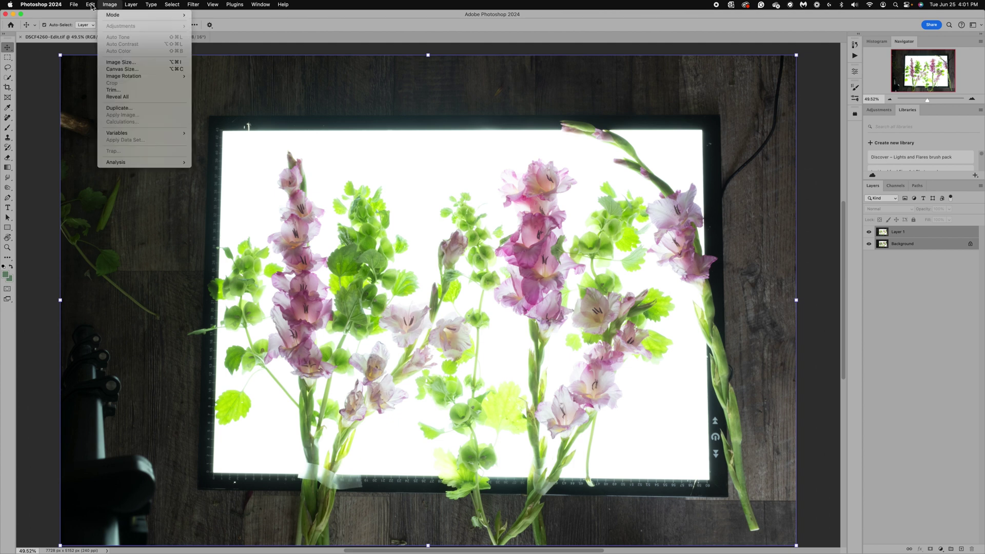
pyautogui.moveTo(91, 6)
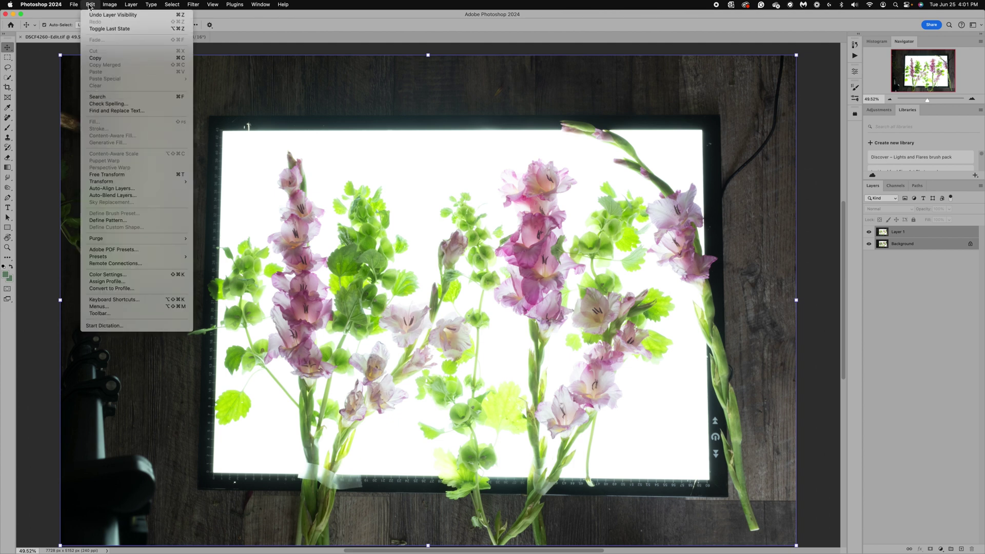
pyautogui.click(122, 191)
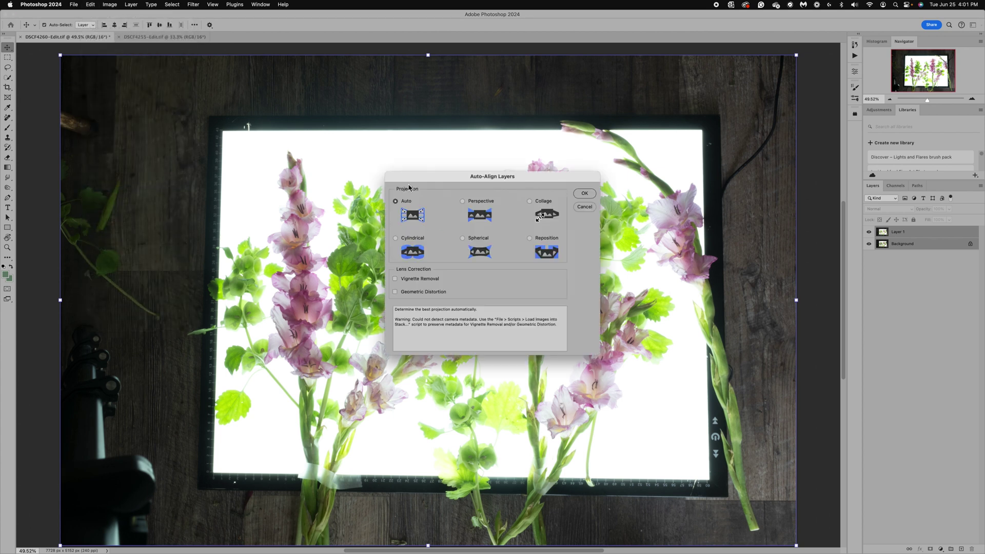
pyautogui.click(588, 193)
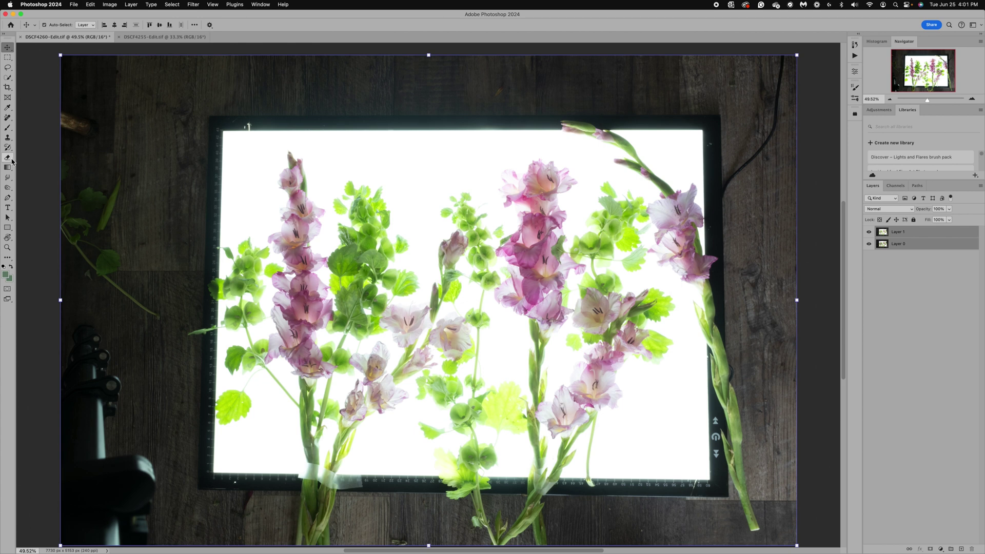
# With the Brush tool active, give Layer 1 a layer mask and invert it to black
pyautogui.click(8, 129)
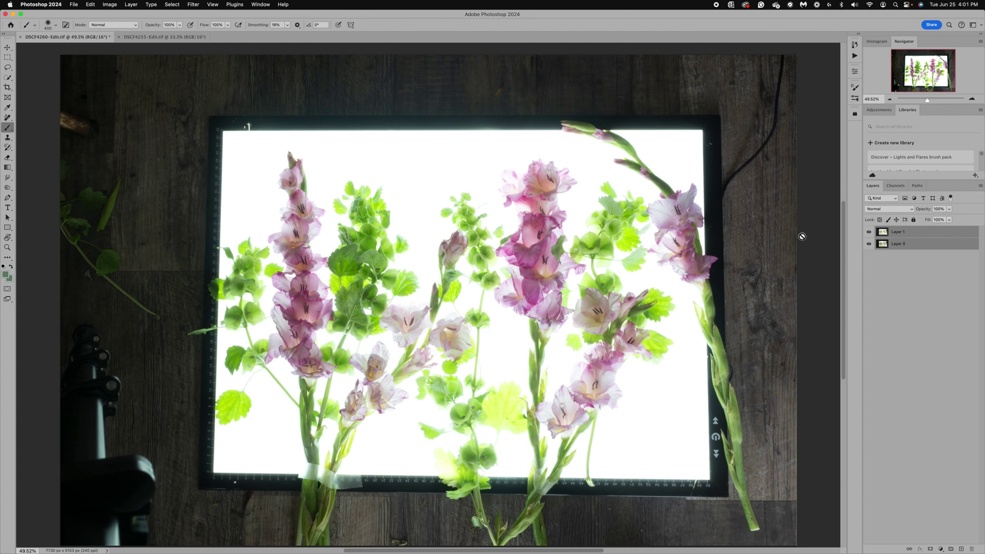
pyautogui.click(907, 235)
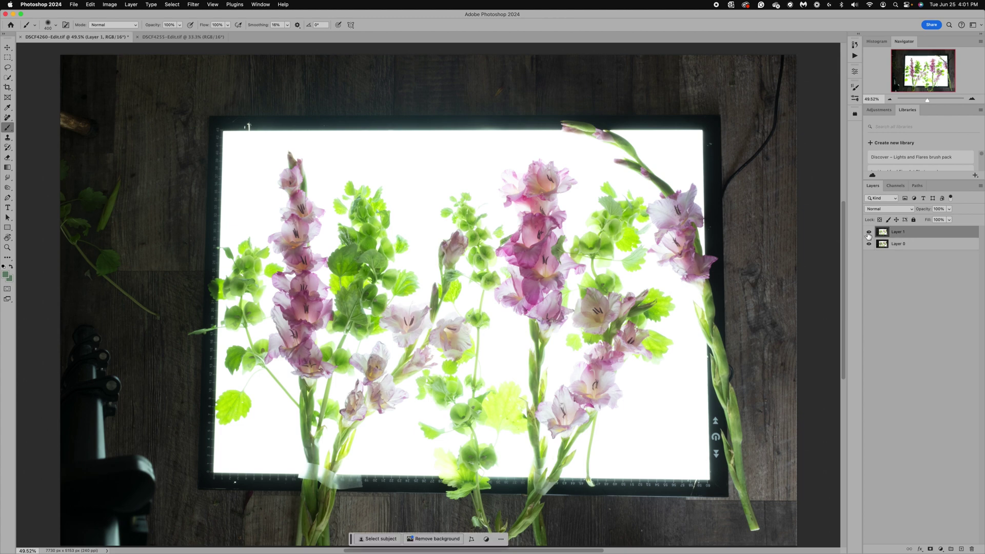
pyautogui.click(869, 232)
pyautogui.click(868, 233)
pyautogui.click(931, 549)
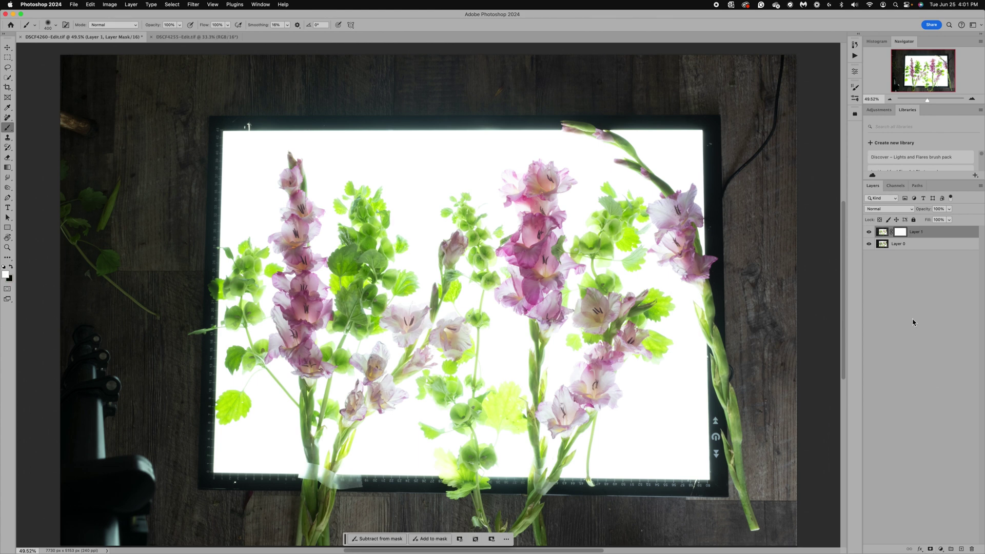
pyautogui.press('super+i')
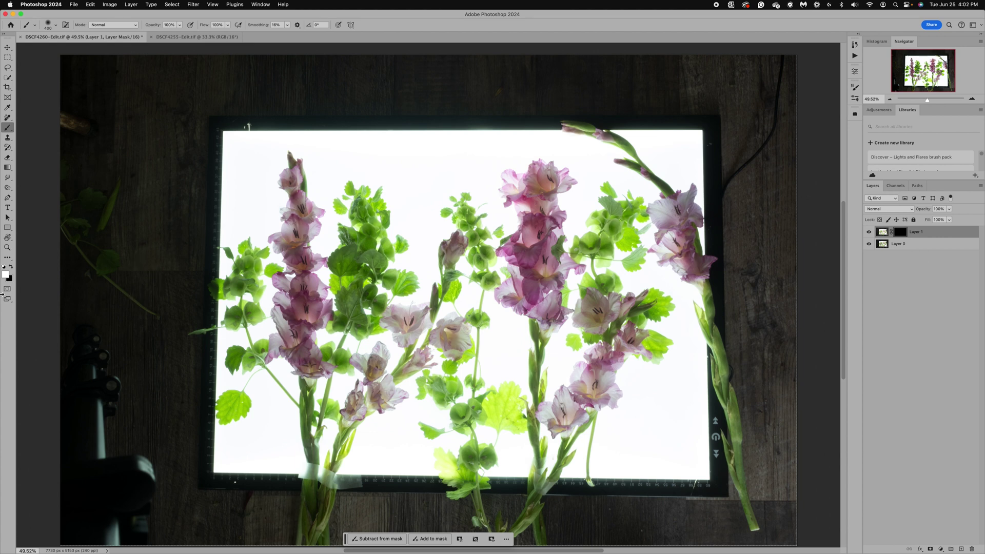
# Choose the Soft Round brush preset and set Opacity to 77% and Smoothing to 40%
pyautogui.click(57, 26)
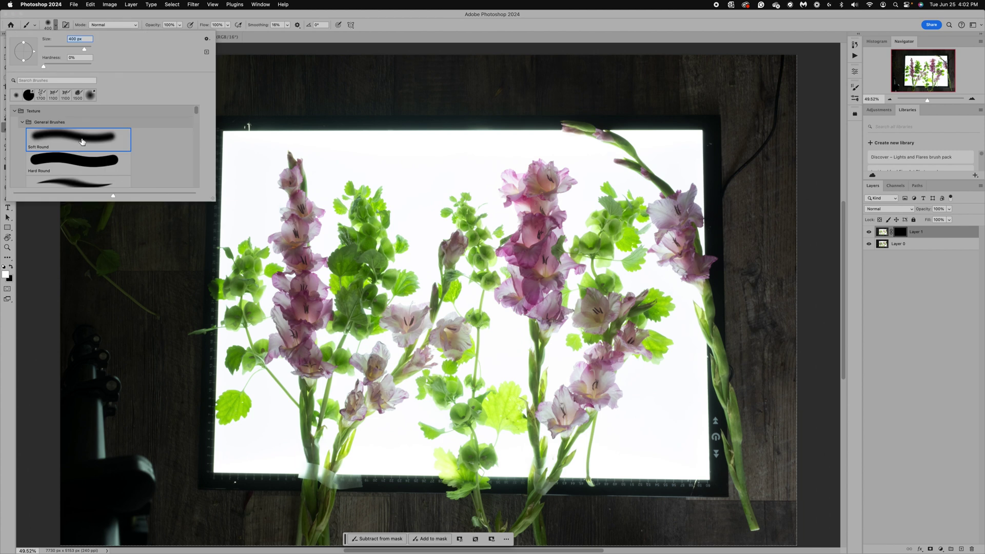
pyautogui.click(82, 142)
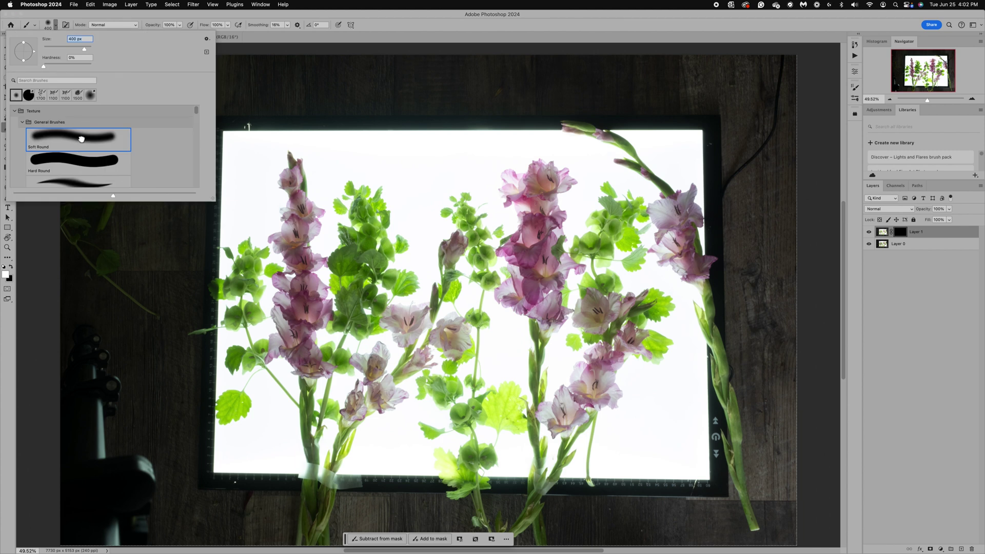
pyautogui.click(248, 78)
pyautogui.click(181, 24)
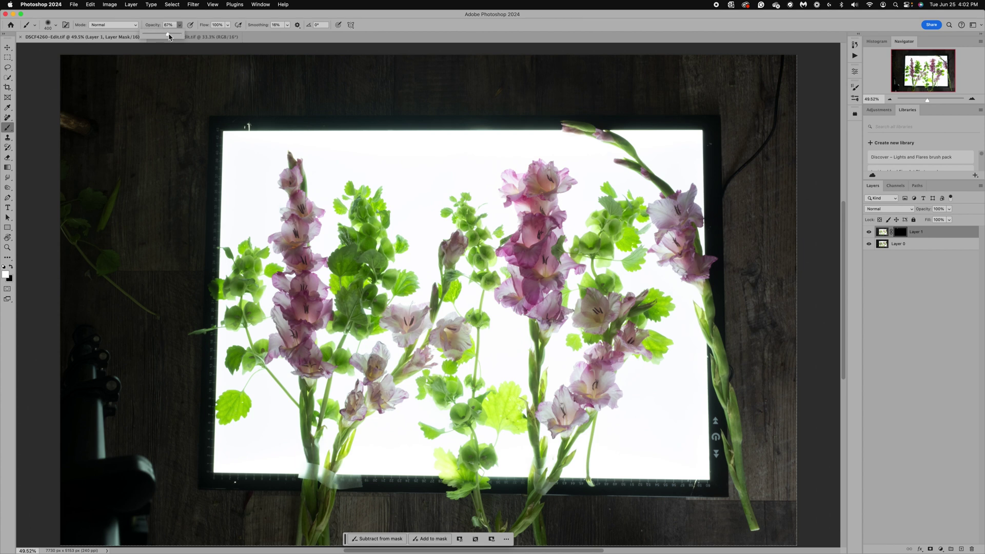
pyautogui.moveTo(174, 34); pyautogui.dragTo(172, 35)
pyautogui.click(287, 24)
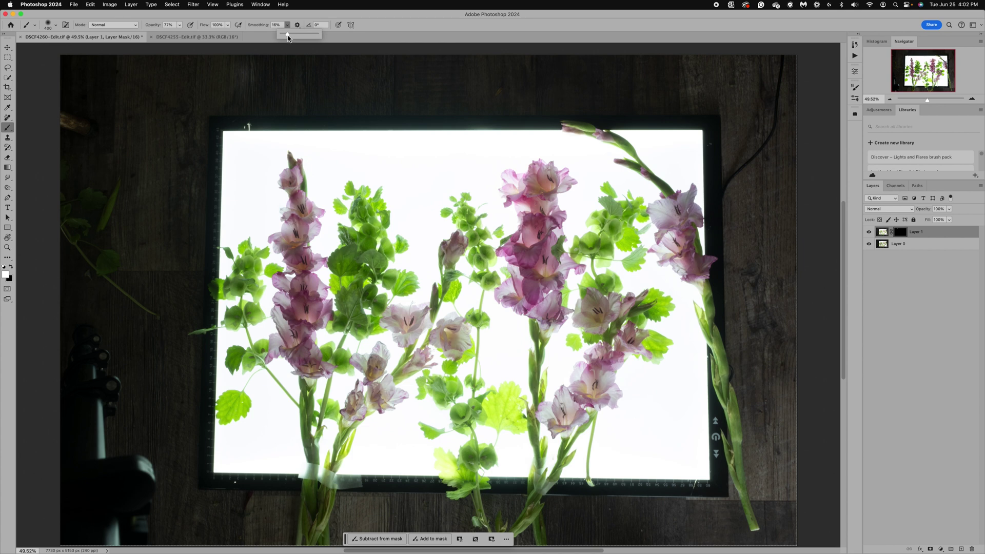
pyautogui.moveTo(288, 37); pyautogui.dragTo(296, 39)
# Shrink the brush to 200 and paint the left gladiolus blooms and pale centre bloom onto the mask
pyautogui.scroll(2, 406, 224)
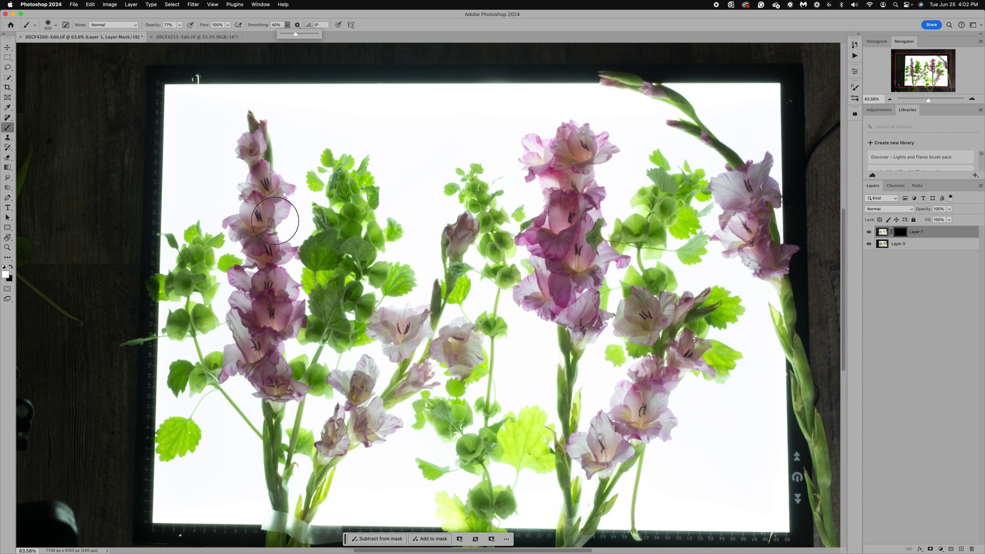
pyautogui.press('[')
pyautogui.press('[')
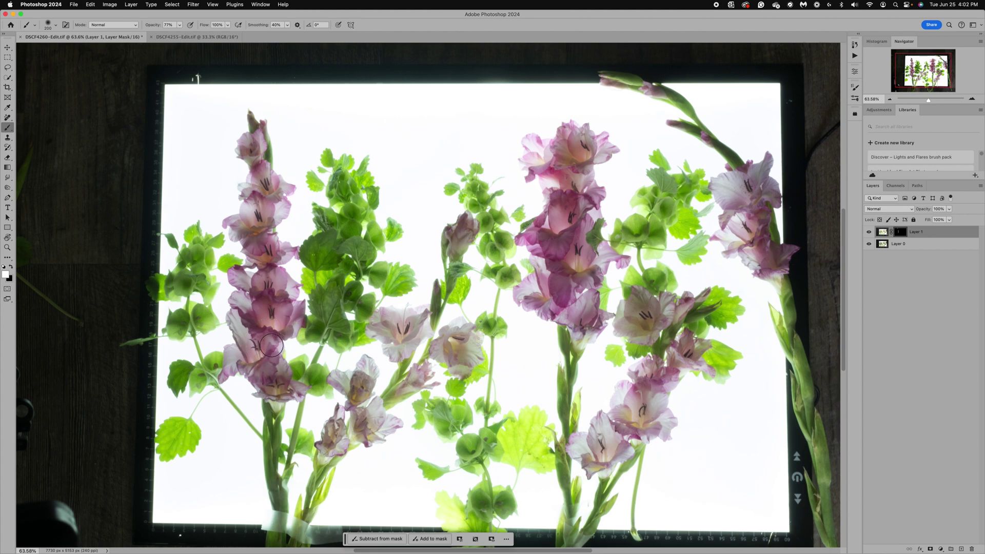
pyautogui.moveTo(271, 345)
pyautogui.mouseDown()
pyautogui.moveTo(294, 307)
pyautogui.moveTo(272, 328)
pyautogui.moveTo(253, 305)
pyautogui.moveTo(269, 330)
pyautogui.moveTo(294, 311)
pyautogui.mouseUp()
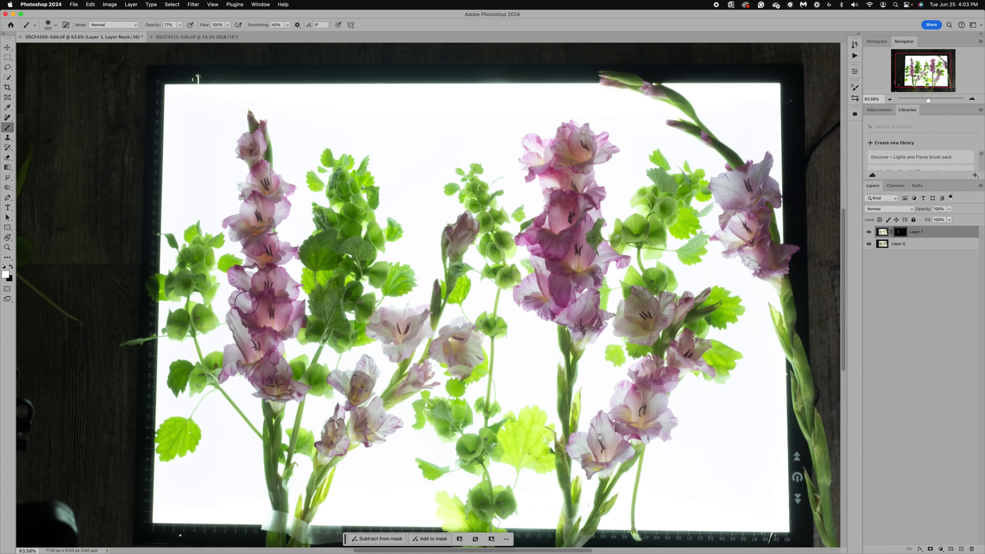
pyautogui.moveTo(246, 303)
pyautogui.mouseDown()
pyautogui.moveTo(242, 344)
pyautogui.moveTo(254, 284)
pyautogui.mouseUp()
pyautogui.moveTo(235, 229); pyautogui.dragTo(237, 238)
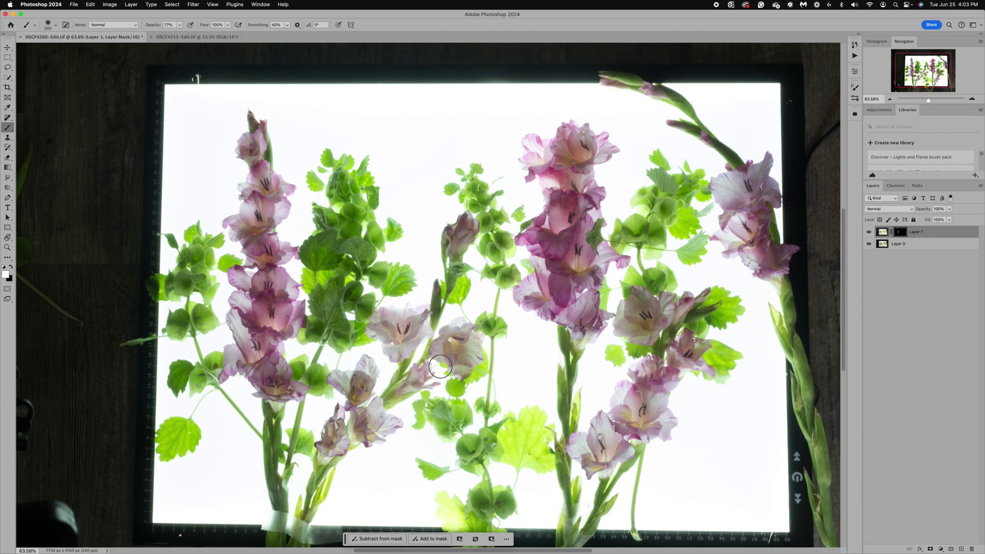
# Paint the mask over the middle blooms, the pink bud and the upper-right bloom
pyautogui.moveTo(460, 346); pyautogui.dragTo(460, 345)
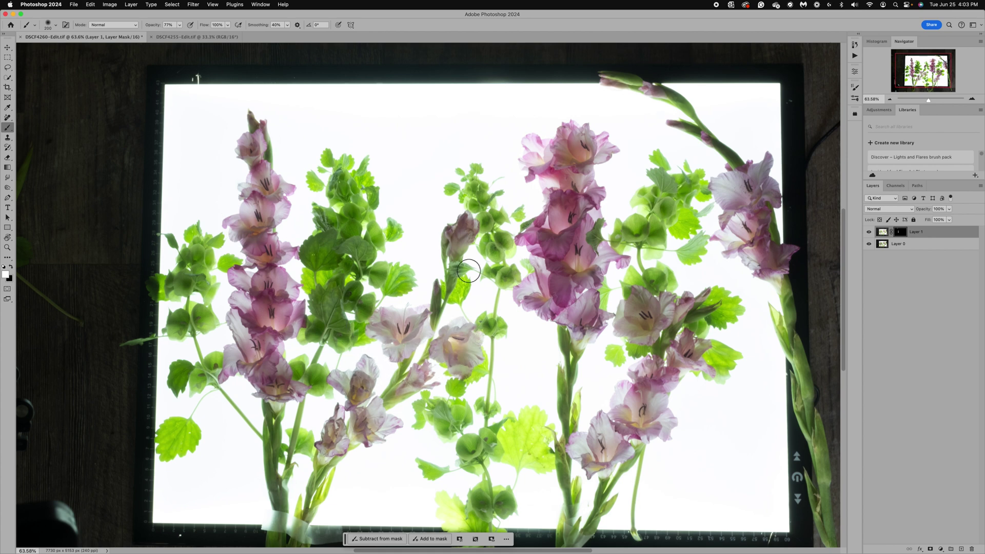
pyautogui.moveTo(467, 230)
pyautogui.mouseDown()
pyautogui.moveTo(457, 230)
pyautogui.moveTo(463, 246)
pyautogui.mouseUp()
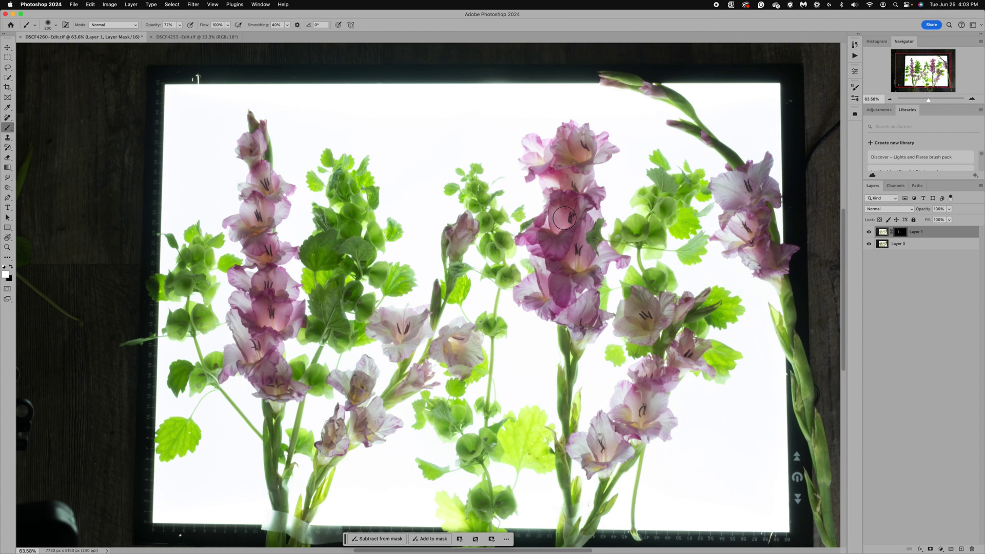
pyautogui.moveTo(564, 218)
pyautogui.mouseDown()
pyautogui.moveTo(563, 198)
pyautogui.moveTo(560, 243)
pyautogui.moveTo(541, 232)
pyautogui.moveTo(554, 243)
pyautogui.moveTo(595, 197)
pyautogui.moveTo(575, 284)
pyautogui.moveTo(565, 251)
pyautogui.moveTo(563, 262)
pyautogui.moveTo(590, 267)
pyautogui.moveTo(618, 254)
pyautogui.moveTo(574, 262)
pyautogui.moveTo(576, 285)
pyautogui.moveTo(595, 271)
pyautogui.moveTo(580, 298)
pyautogui.mouseUp()
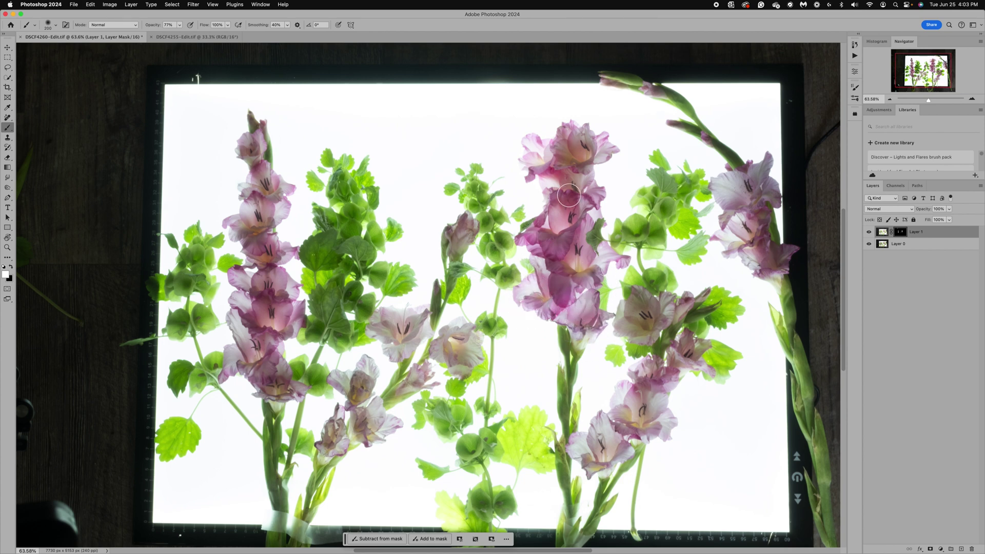
pyautogui.moveTo(569, 195)
pyautogui.mouseDown()
pyautogui.moveTo(540, 162)
pyautogui.moveTo(584, 146)
pyautogui.moveTo(577, 136)
pyautogui.moveTo(595, 147)
pyautogui.moveTo(576, 134)
pyautogui.moveTo(579, 182)
pyautogui.moveTo(566, 176)
pyautogui.moveTo(566, 222)
pyautogui.moveTo(663, 309)
pyautogui.moveTo(688, 357)
pyautogui.moveTo(692, 349)
pyautogui.moveTo(639, 381)
pyautogui.moveTo(656, 374)
pyautogui.moveTo(646, 408)
pyautogui.mouseUp()
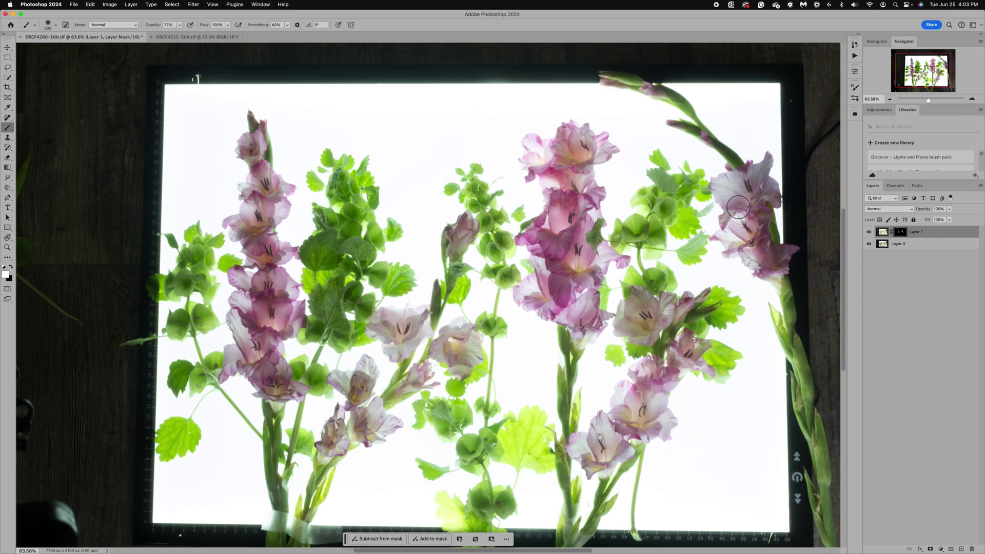
pyautogui.moveTo(740, 232); pyautogui.dragTo(794, 263)
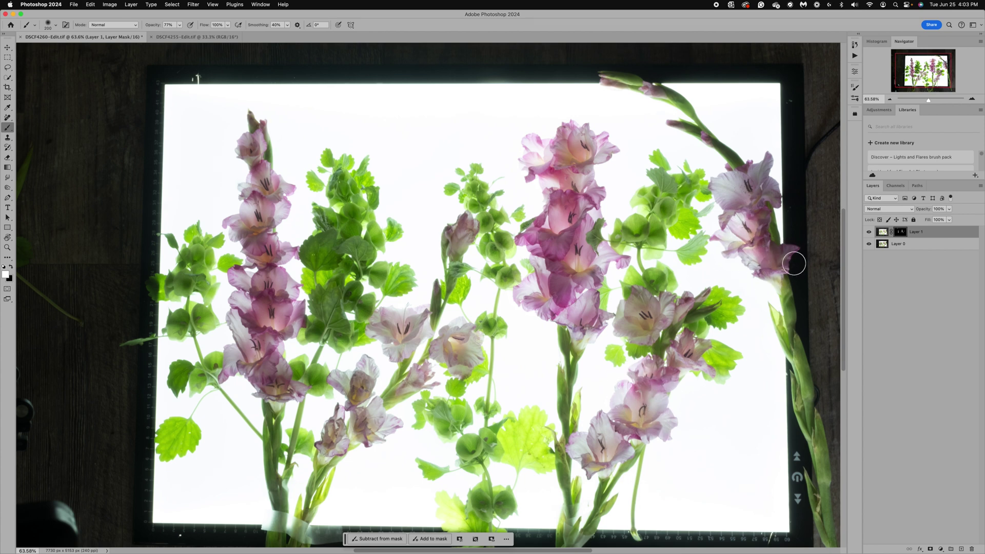
# Paint the mask over the central, top-centre and upper-left green leaf clusters
pyautogui.moveTo(321, 286); pyautogui.dragTo(328, 276)
pyautogui.moveTo(354, 210); pyautogui.dragTo(340, 189)
pyautogui.moveTo(397, 300)
pyautogui.mouseDown()
pyautogui.moveTo(391, 277)
pyautogui.moveTo(460, 284)
pyautogui.mouseUp()
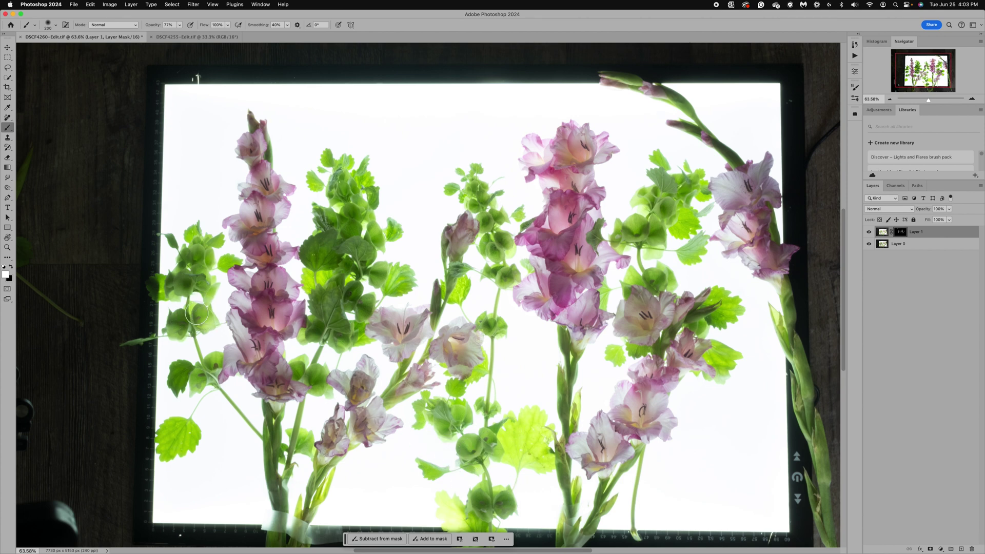
pyautogui.moveTo(174, 277); pyautogui.dragTo(197, 243)
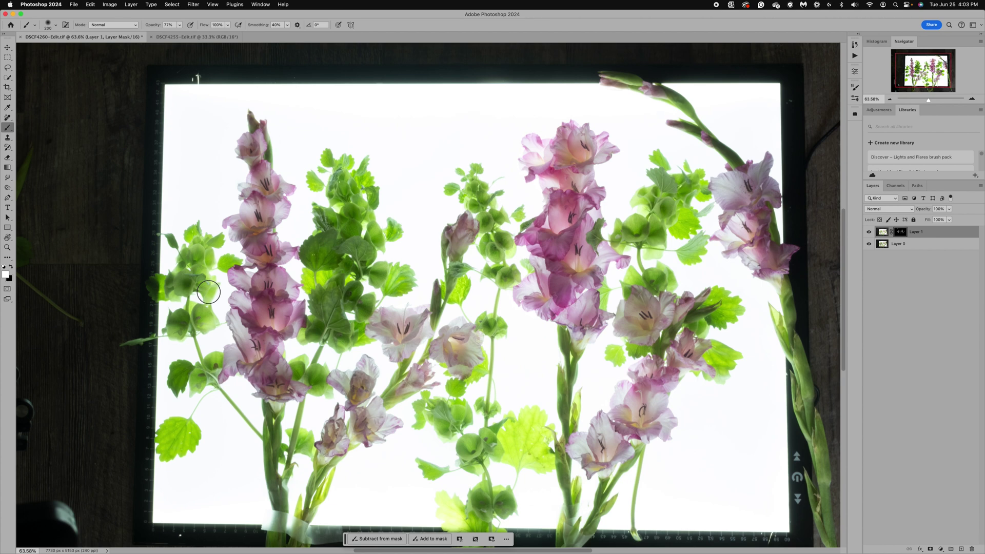
pyautogui.moveTo(331, 299)
pyautogui.mouseDown()
pyautogui.moveTo(323, 285)
pyautogui.moveTo(330, 275)
pyautogui.moveTo(321, 280)
pyautogui.mouseUp()
pyautogui.moveTo(506, 253)
pyautogui.mouseDown()
pyautogui.moveTo(493, 226)
pyautogui.moveTo(498, 235)
pyautogui.mouseUp()
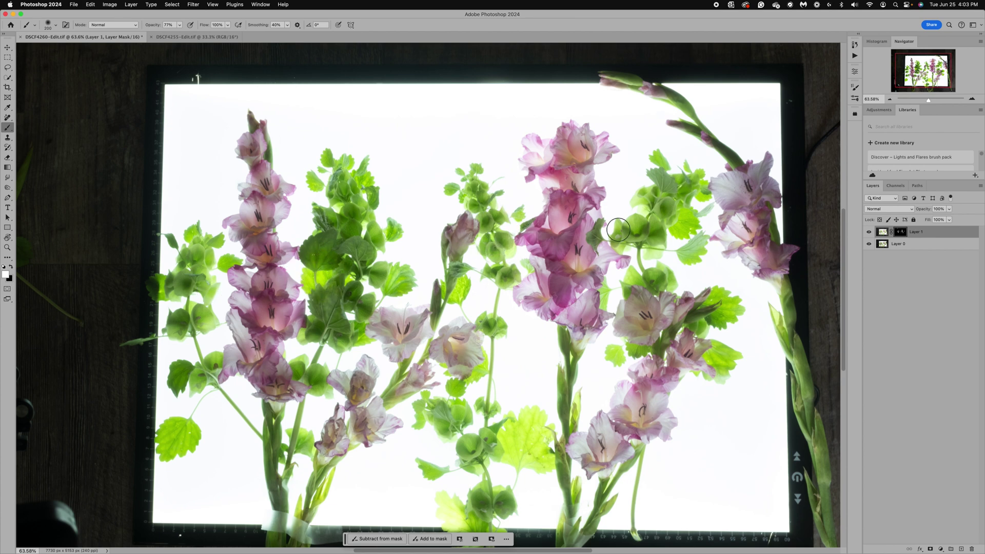
pyautogui.moveTo(618, 230)
pyautogui.mouseDown()
pyautogui.moveTo(686, 220)
pyautogui.moveTo(695, 176)
pyautogui.moveTo(702, 192)
pyautogui.mouseUp()
pyautogui.moveTo(647, 206)
pyautogui.mouseDown()
pyautogui.moveTo(651, 199)
pyautogui.moveTo(680, 255)
pyautogui.moveTo(703, 245)
pyautogui.mouseUp()
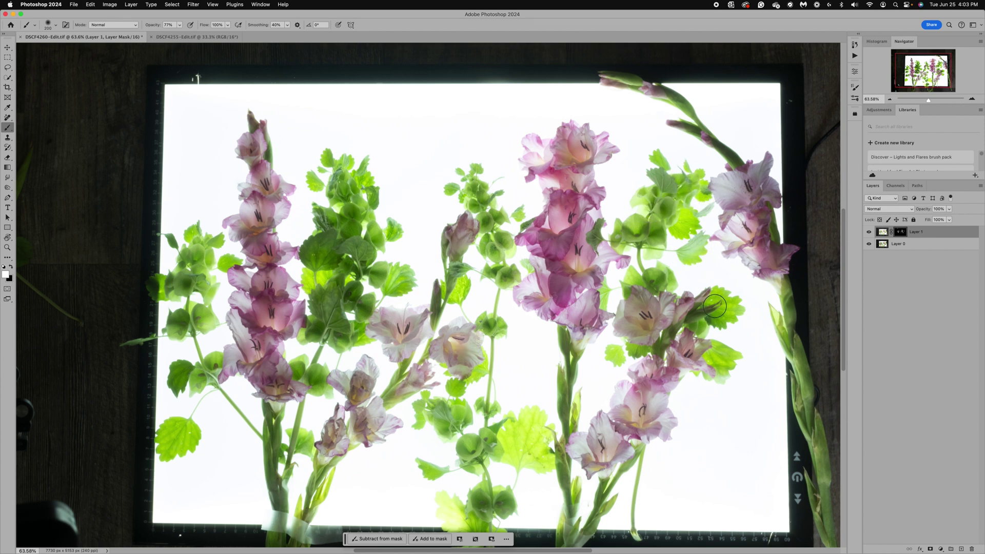
# Extend the mask over the right-side leaf, the upper-right pink flowers and the left-centre leaves
pyautogui.moveTo(715, 306)
pyautogui.mouseDown()
pyautogui.moveTo(728, 301)
pyautogui.moveTo(732, 313)
pyautogui.mouseUp()
pyautogui.moveTo(710, 354)
pyautogui.mouseDown()
pyautogui.moveTo(725, 358)
pyautogui.moveTo(645, 374)
pyautogui.moveTo(655, 369)
pyautogui.moveTo(643, 302)
pyautogui.moveTo(651, 334)
pyautogui.mouseUp()
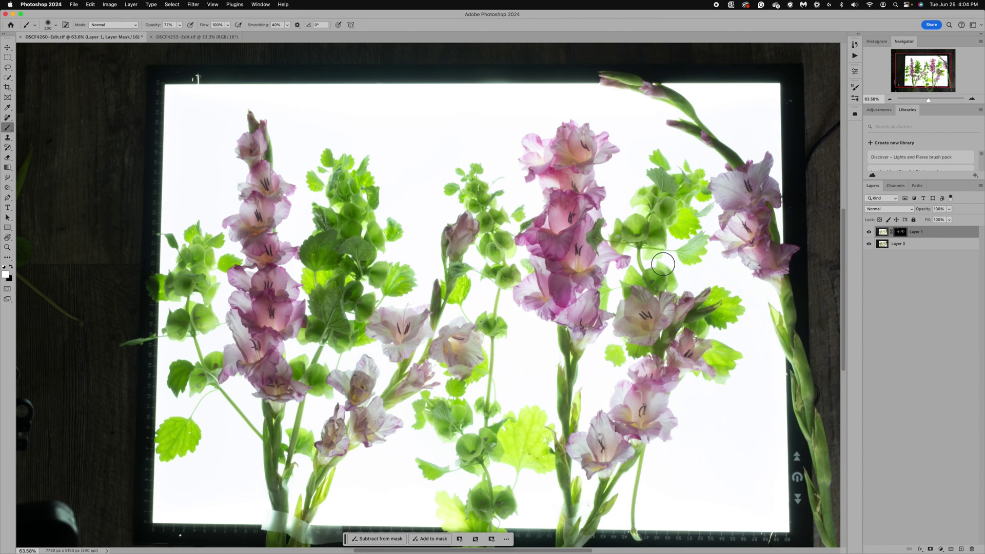
pyautogui.moveTo(663, 264)
pyautogui.mouseDown()
pyautogui.moveTo(745, 227)
pyautogui.moveTo(758, 230)
pyautogui.moveTo(773, 262)
pyautogui.moveTo(749, 177)
pyautogui.moveTo(720, 186)
pyautogui.moveTo(767, 173)
pyautogui.mouseUp()
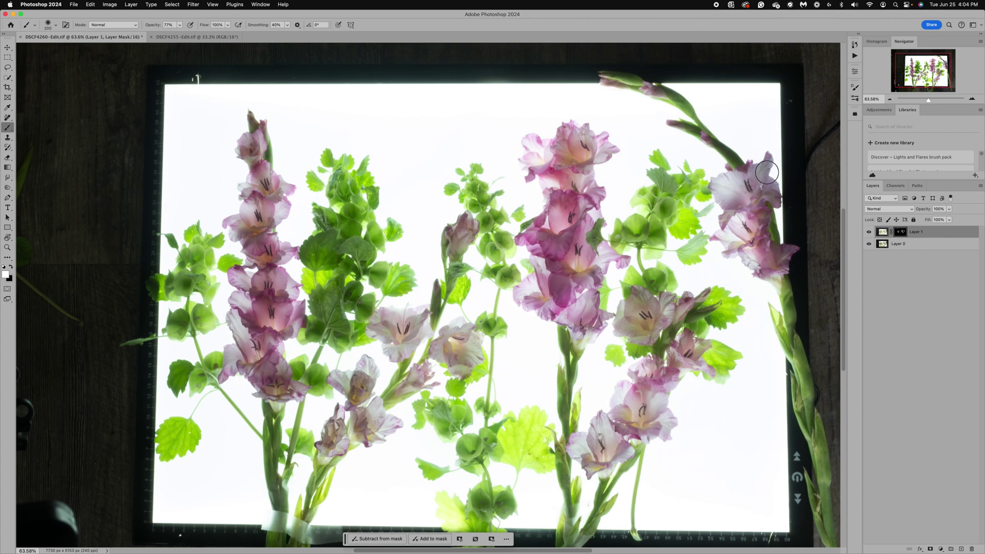
pyautogui.moveTo(601, 161)
pyautogui.mouseDown()
pyautogui.moveTo(588, 195)
pyautogui.moveTo(545, 165)
pyautogui.moveTo(579, 209)
pyautogui.moveTo(564, 203)
pyautogui.moveTo(569, 240)
pyautogui.mouseUp()
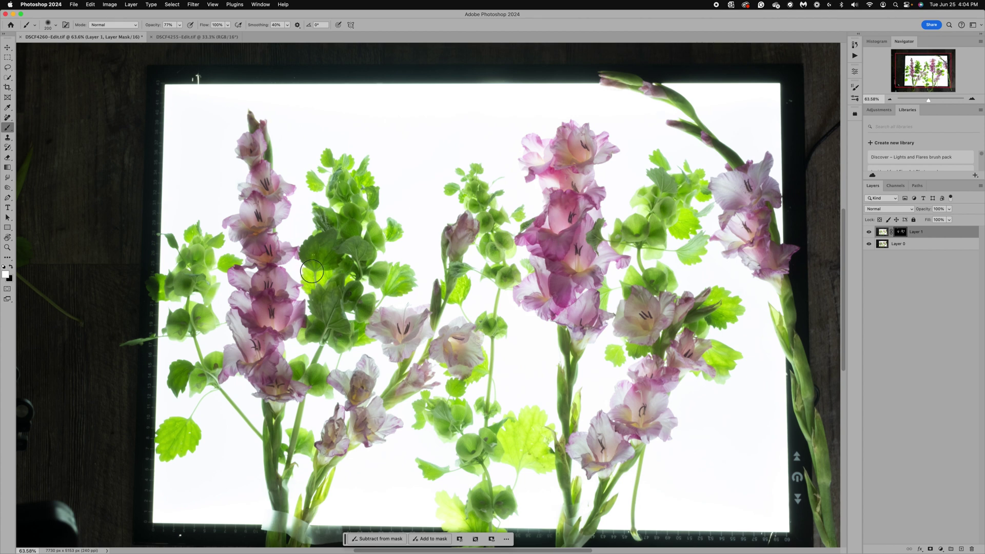
pyautogui.moveTo(312, 271)
pyautogui.mouseDown()
pyautogui.moveTo(319, 252)
pyautogui.moveTo(332, 265)
pyautogui.moveTo(355, 255)
pyautogui.mouseUp()
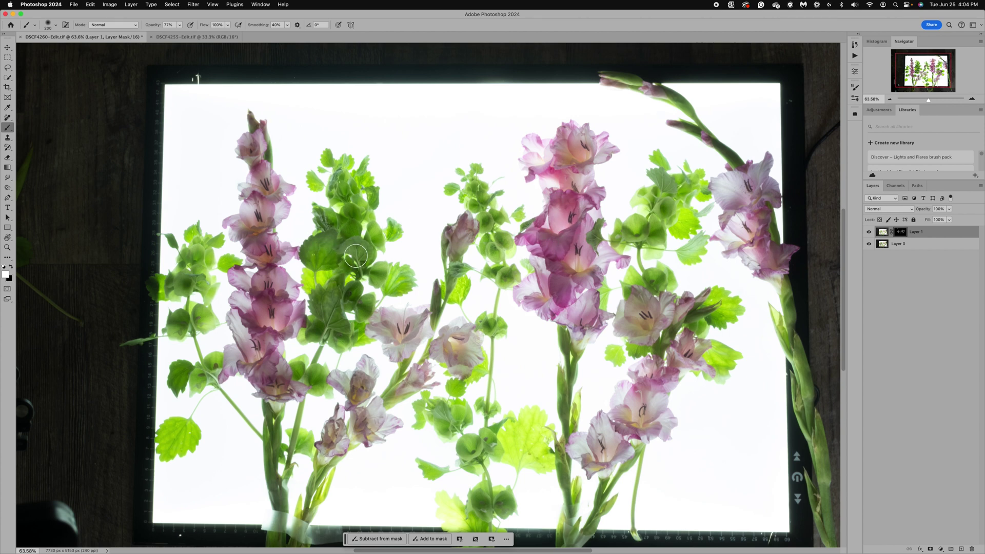
# Set the brush to 100% opacity and 15% smoothing
pyautogui.click(179, 25)
pyautogui.moveTo(186, 36); pyautogui.dragTo(195, 37)
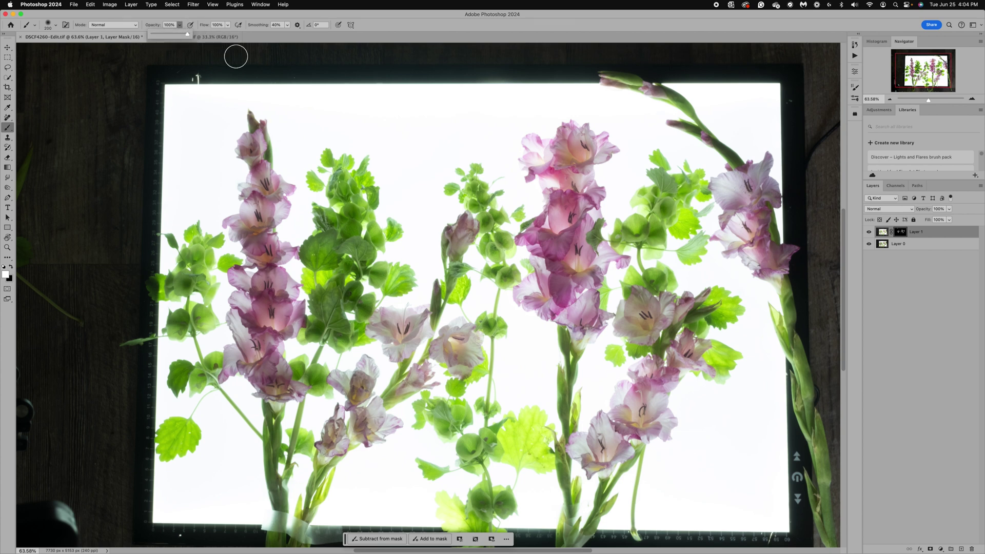
pyautogui.click(288, 25)
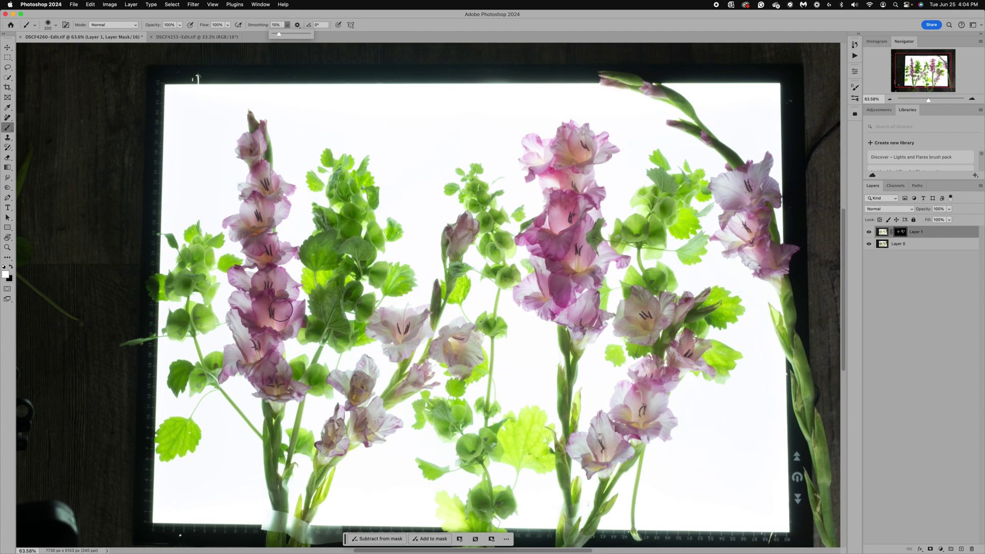
pyautogui.click(264, 311)
# Paint the mask over the left, central, right and lower-left gladiolus flowers
pyautogui.click(272, 316)
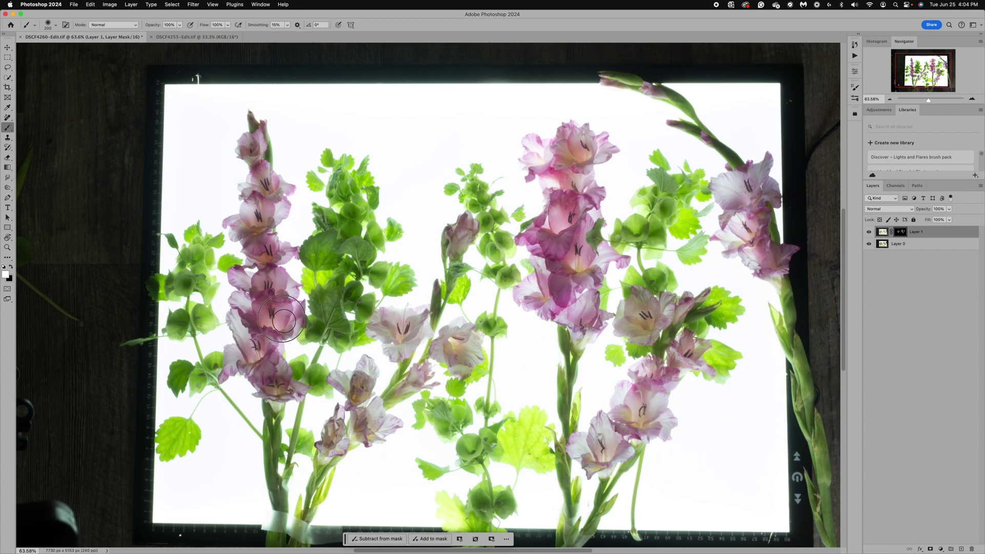
pyautogui.moveTo(263, 269)
pyautogui.mouseDown()
pyautogui.moveTo(269, 289)
pyautogui.moveTo(273, 272)
pyautogui.moveTo(263, 278)
pyautogui.moveTo(263, 313)
pyautogui.moveTo(277, 330)
pyautogui.moveTo(289, 298)
pyautogui.moveTo(286, 328)
pyautogui.moveTo(256, 270)
pyautogui.moveTo(242, 279)
pyautogui.moveTo(245, 350)
pyautogui.moveTo(283, 306)
pyautogui.moveTo(234, 218)
pyautogui.moveTo(251, 205)
pyautogui.moveTo(276, 209)
pyautogui.moveTo(254, 267)
pyautogui.moveTo(249, 253)
pyautogui.moveTo(285, 255)
pyautogui.moveTo(264, 192)
pyautogui.moveTo(252, 192)
pyautogui.moveTo(276, 188)
pyautogui.moveTo(283, 221)
pyautogui.moveTo(257, 142)
pyautogui.mouseUp()
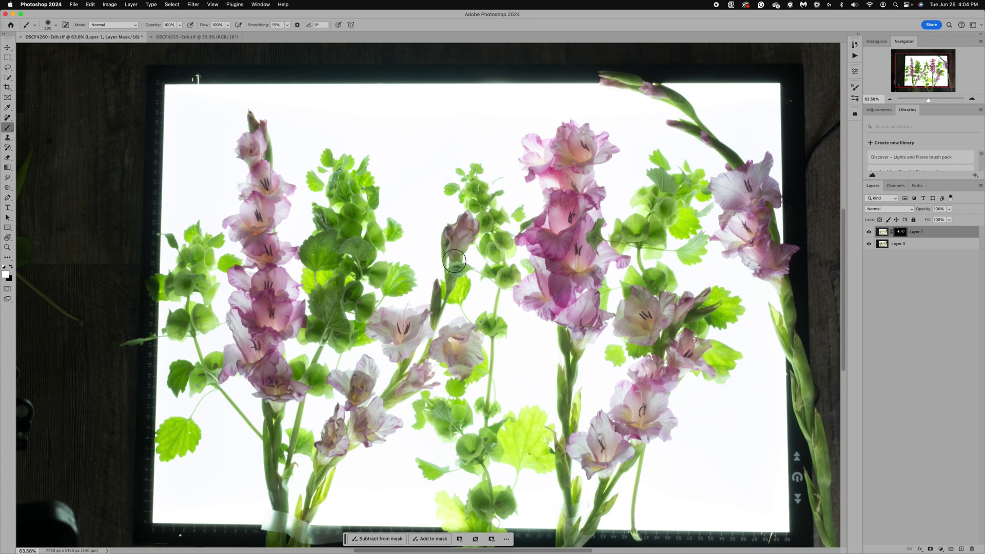
pyautogui.moveTo(405, 335); pyautogui.dragTo(464, 344)
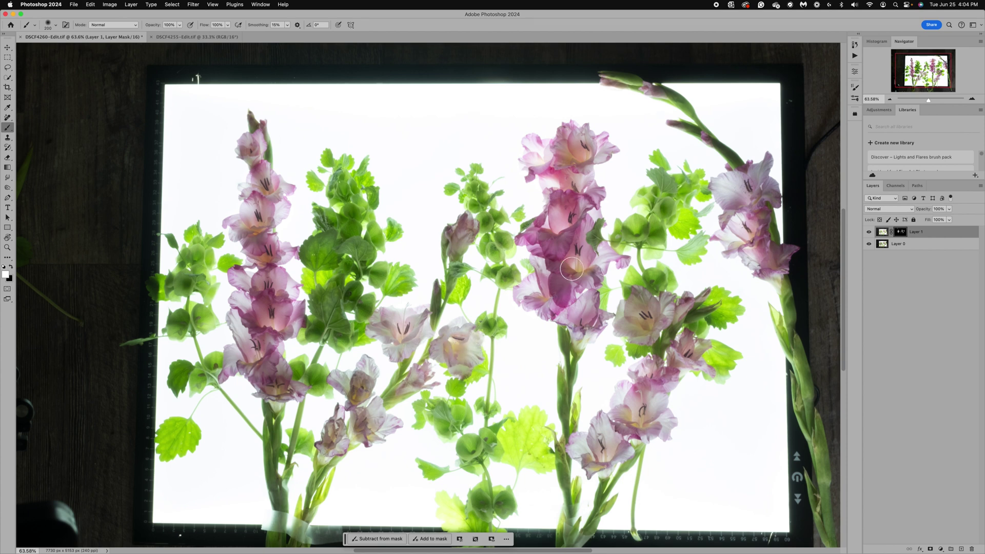
pyautogui.moveTo(572, 269)
pyautogui.mouseDown()
pyautogui.moveTo(582, 230)
pyautogui.moveTo(579, 271)
pyautogui.moveTo(612, 258)
pyautogui.moveTo(578, 290)
pyautogui.moveTo(583, 312)
pyautogui.moveTo(540, 297)
pyautogui.moveTo(547, 277)
pyautogui.mouseUp()
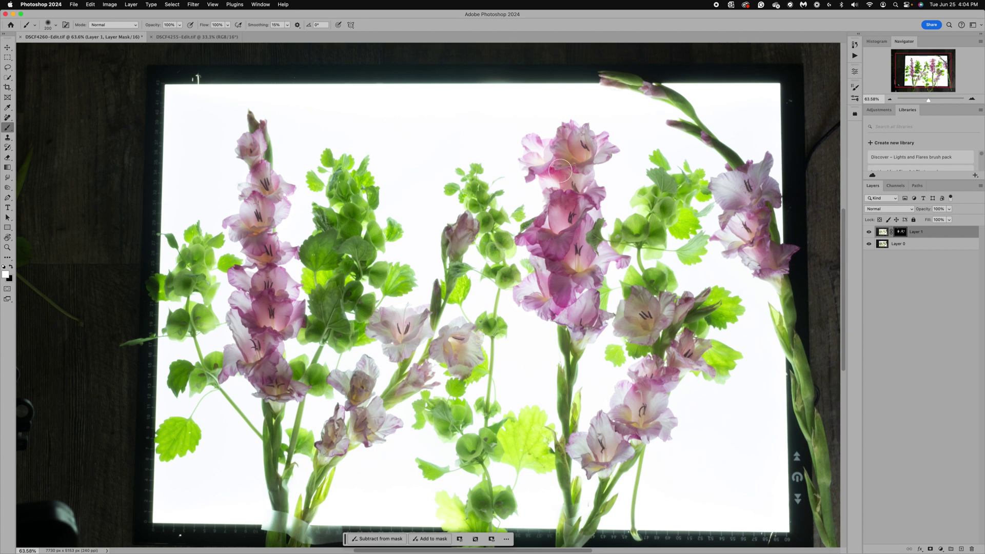
pyautogui.moveTo(538, 157)
pyautogui.mouseDown()
pyautogui.moveTo(589, 151)
pyautogui.moveTo(575, 199)
pyautogui.mouseUp()
pyautogui.moveTo(675, 222)
pyautogui.mouseDown()
pyautogui.moveTo(699, 178)
pyautogui.moveTo(706, 191)
pyautogui.moveTo(741, 187)
pyautogui.moveTo(773, 248)
pyautogui.moveTo(743, 255)
pyautogui.mouseUp()
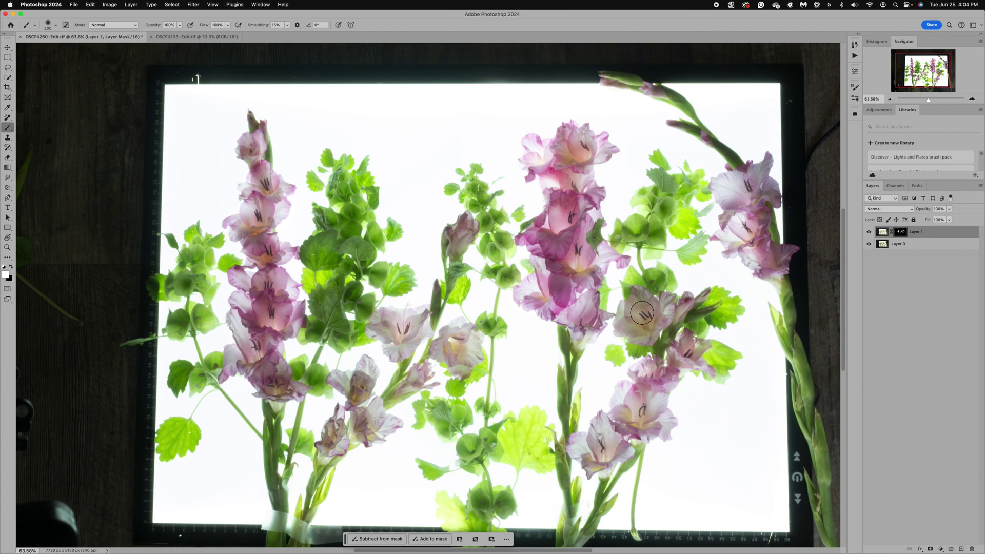
pyautogui.moveTo(642, 313)
pyautogui.mouseDown()
pyautogui.moveTo(649, 323)
pyautogui.moveTo(673, 317)
pyautogui.moveTo(692, 346)
pyautogui.mouseUp()
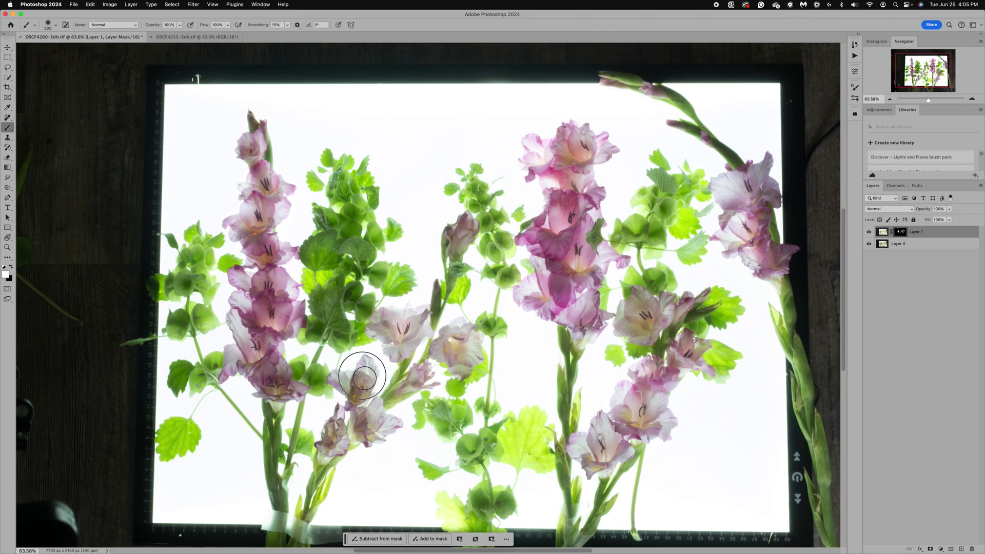
pyautogui.moveTo(359, 378); pyautogui.dragTo(360, 400)
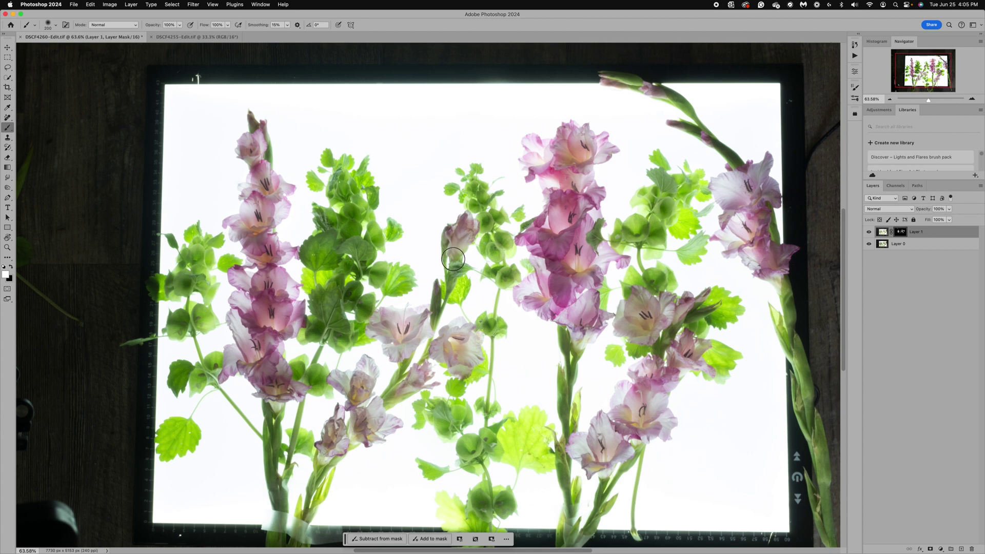
# Hide and show Layer 1 to compare the before and after, adjusting the zoom
pyautogui.click(870, 234)
pyautogui.click(870, 233)
pyautogui.scroll(5, 543, 248)
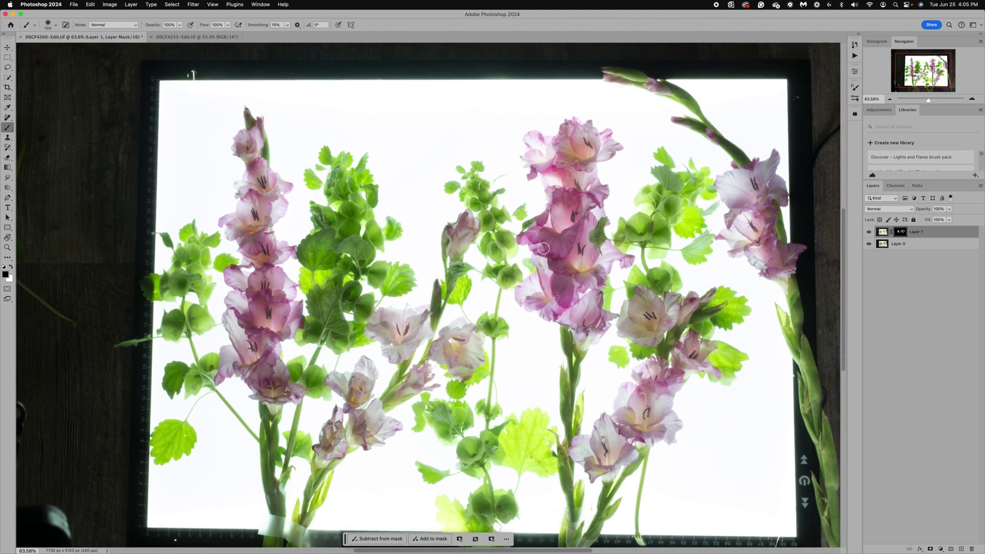
pyautogui.scroll(-2, 543, 248)
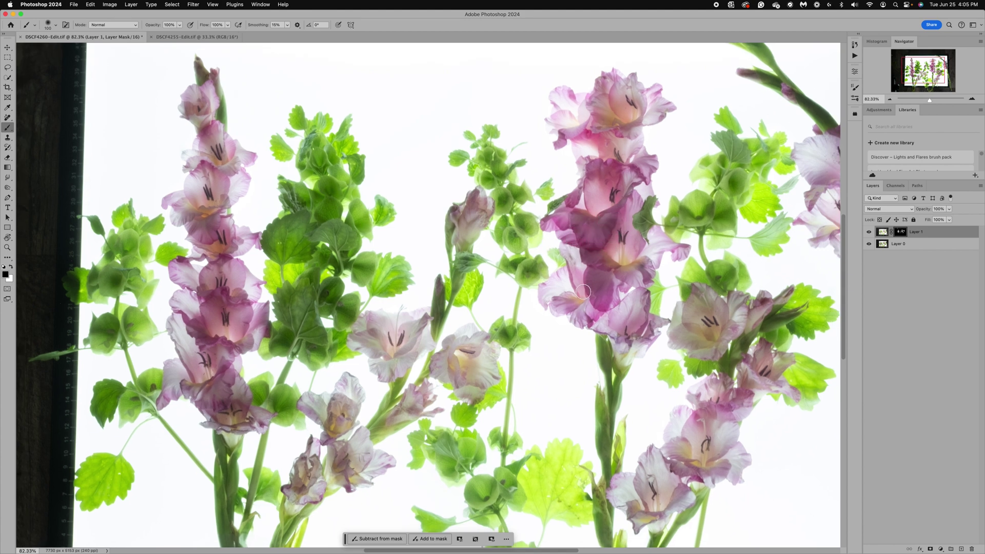
# Paint more of the mask over the central gladiolus petals, bud and upper petals
pyautogui.moveTo(595, 279)
pyautogui.mouseDown()
pyautogui.moveTo(599, 301)
pyautogui.moveTo(600, 282)
pyautogui.moveTo(588, 287)
pyautogui.moveTo(599, 302)
pyautogui.mouseUp()
pyautogui.moveTo(765, 310); pyautogui.dragTo(767, 314)
pyautogui.moveTo(724, 409)
pyautogui.mouseDown()
pyautogui.moveTo(746, 399)
pyautogui.moveTo(721, 417)
pyautogui.moveTo(697, 406)
pyautogui.moveTo(704, 415)
pyautogui.moveTo(694, 397)
pyautogui.mouseUp()
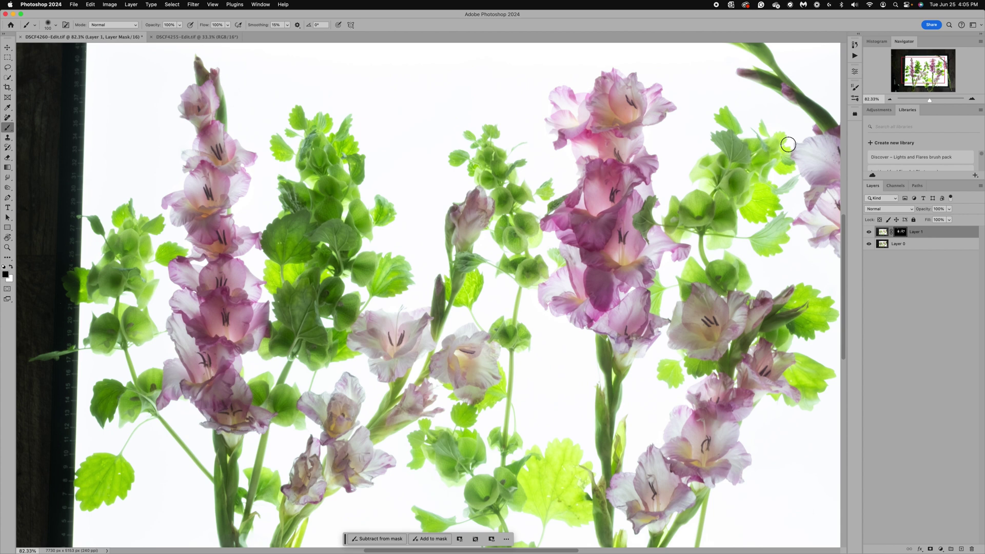
pyautogui.moveTo(570, 137)
pyautogui.mouseDown()
pyautogui.moveTo(614, 133)
pyautogui.moveTo(595, 97)
pyautogui.moveTo(605, 125)
pyautogui.mouseUp()
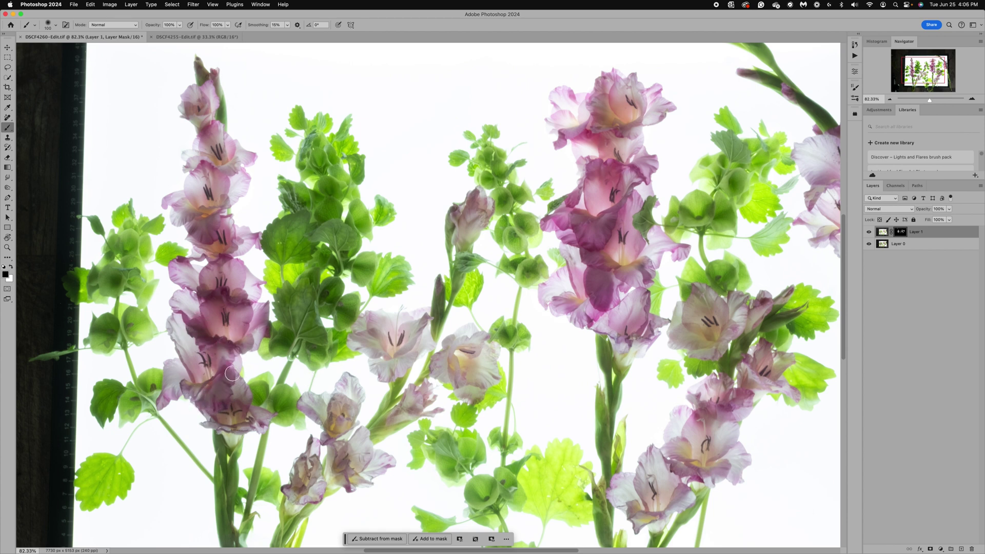
# Recheck Layer 1 on and off, drop brush opacity to 55%, and lightly paint the left and right flowers
pyautogui.click(869, 232)
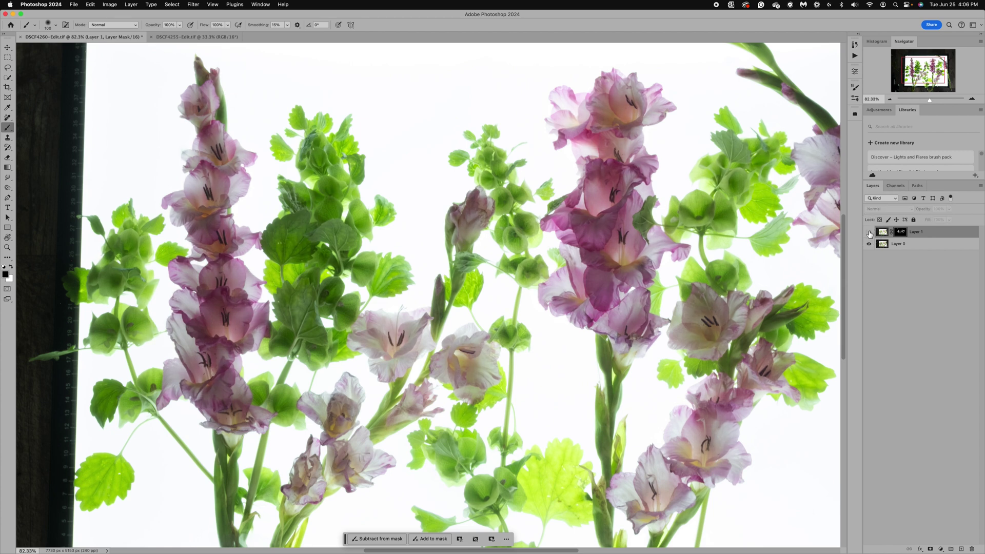
pyautogui.click(869, 232)
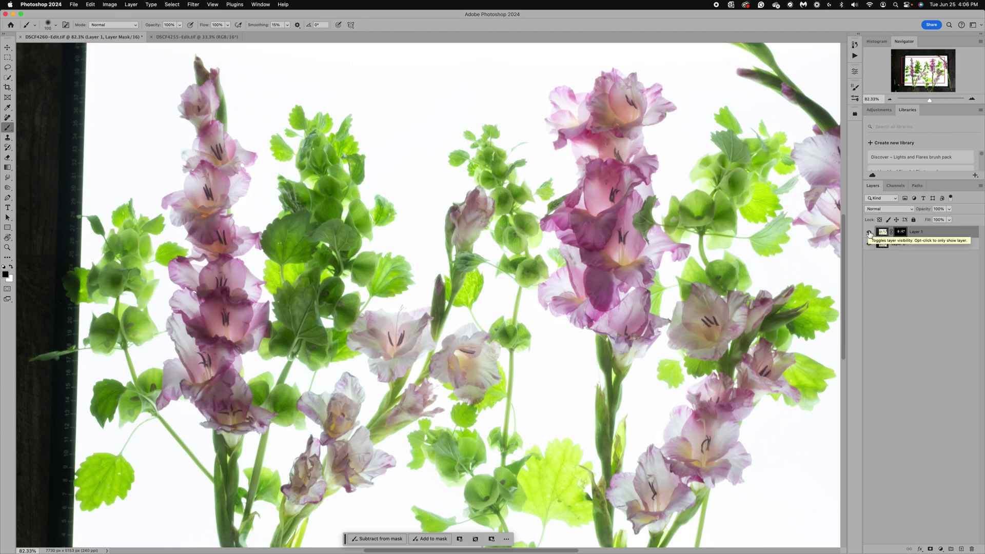
pyautogui.click(179, 26)
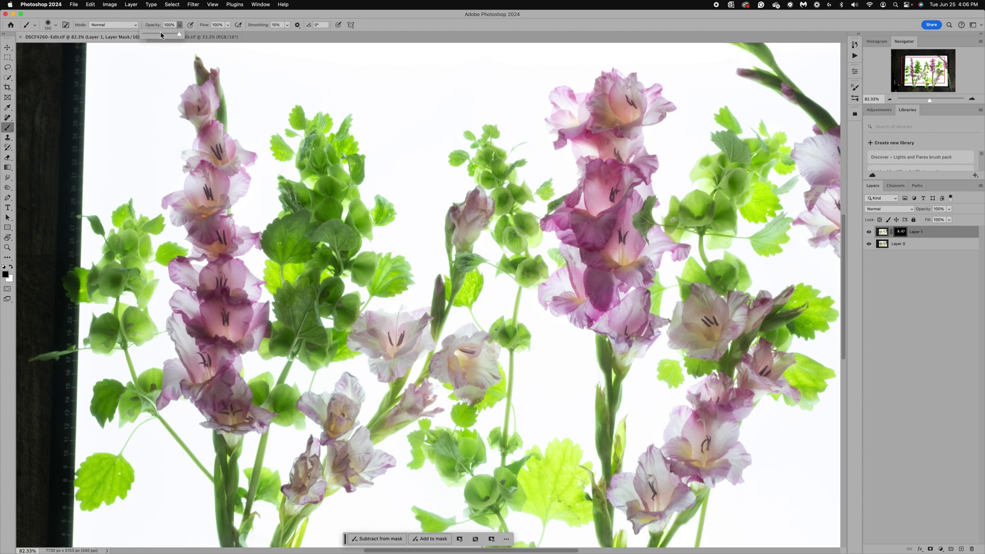
pyautogui.moveTo(181, 35)
pyautogui.mouseDown()
pyautogui.moveTo(154, 34)
pyautogui.moveTo(163, 34)
pyautogui.mouseUp()
pyautogui.moveTo(213, 317)
pyautogui.mouseDown()
pyautogui.moveTo(205, 341)
pyautogui.moveTo(192, 308)
pyautogui.moveTo(207, 337)
pyautogui.moveTo(253, 344)
pyautogui.moveTo(243, 298)
pyautogui.moveTo(203, 291)
pyautogui.moveTo(221, 294)
pyautogui.moveTo(191, 235)
pyautogui.moveTo(210, 236)
pyautogui.moveTo(223, 211)
pyautogui.moveTo(232, 230)
pyautogui.moveTo(220, 383)
pyautogui.moveTo(223, 362)
pyautogui.mouseUp()
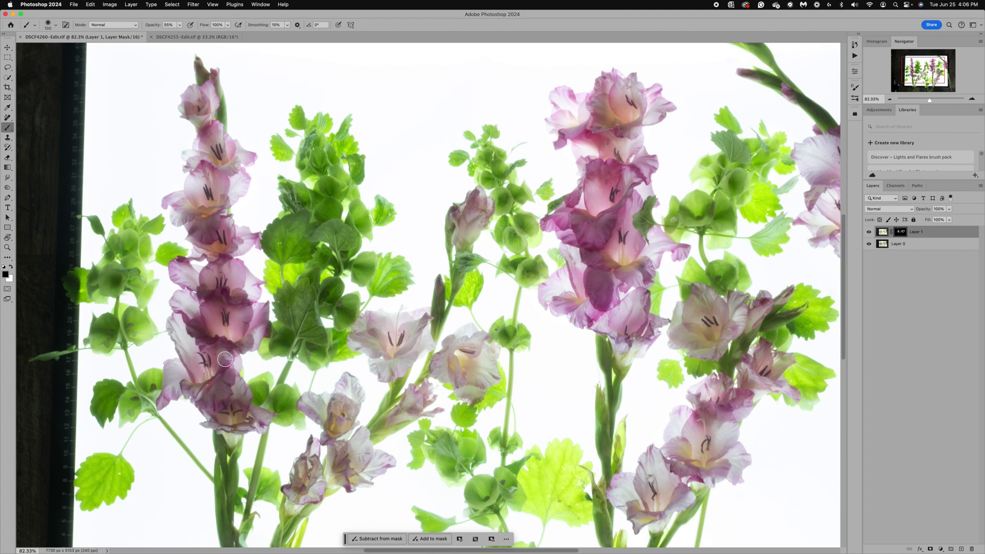
pyautogui.moveTo(601, 226)
pyautogui.mouseDown()
pyautogui.moveTo(595, 247)
pyautogui.moveTo(611, 229)
pyautogui.moveTo(605, 263)
pyautogui.moveTo(615, 248)
pyautogui.moveTo(678, 253)
pyautogui.mouseUp()
# Paint the mask over the light-green leaf and the top pink gladiolus
pyautogui.scroll(-1, 680, 249)
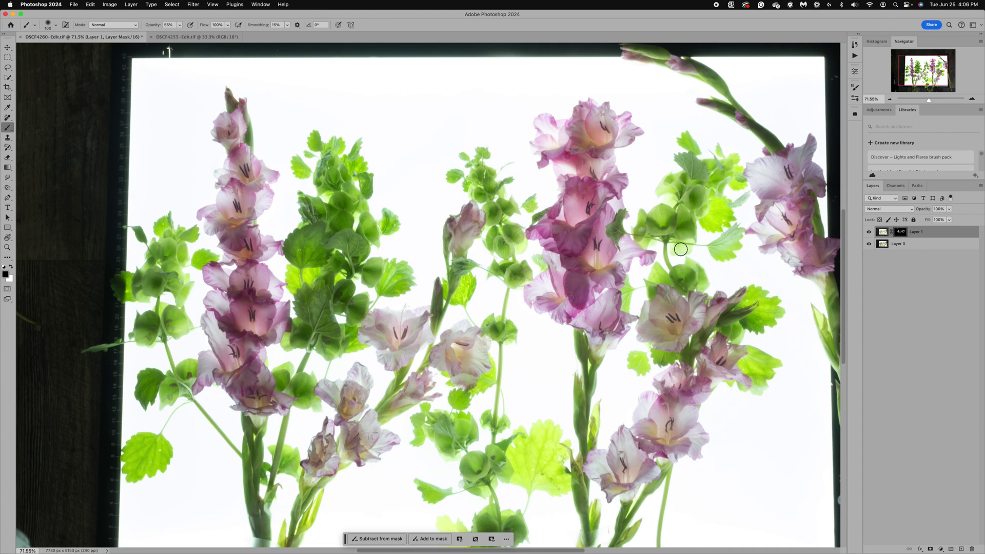
pyautogui.moveTo(528, 433)
pyautogui.mouseDown()
pyautogui.moveTo(521, 446)
pyautogui.moveTo(547, 479)
pyautogui.moveTo(558, 468)
pyautogui.mouseUp()
pyautogui.moveTo(577, 152)
pyautogui.mouseDown()
pyautogui.moveTo(559, 153)
pyautogui.moveTo(604, 153)
pyautogui.moveTo(631, 136)
pyautogui.mouseUp()
# Return brush opacity to 100%, paint darker petals into the left gladiolus, then target Layer 1's image
pyautogui.click(180, 27)
pyautogui.moveTo(179, 34); pyautogui.dragTo(196, 34)
pyautogui.click(238, 284)
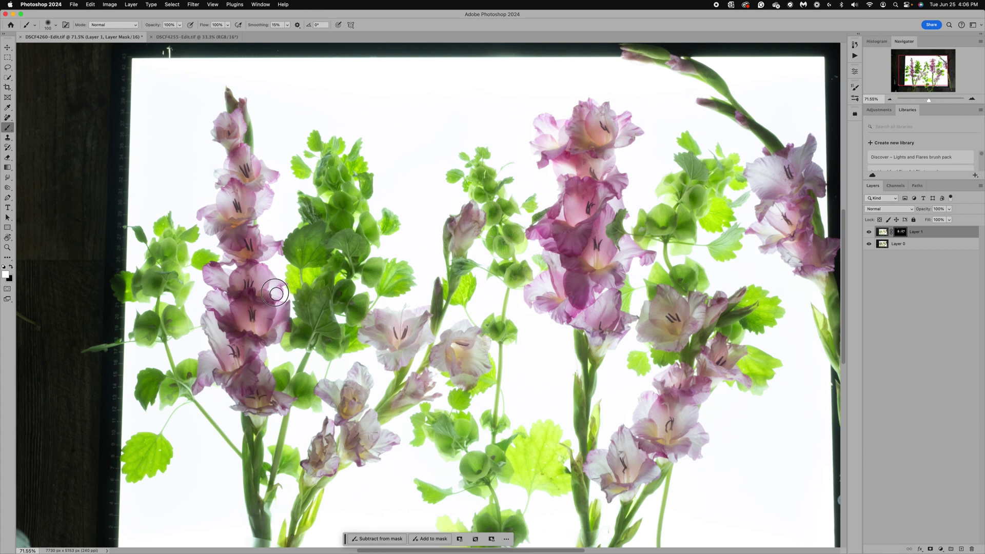
pyautogui.moveTo(241, 324)
pyautogui.mouseDown()
pyautogui.moveTo(282, 324)
pyautogui.moveTo(277, 331)
pyautogui.mouseUp()
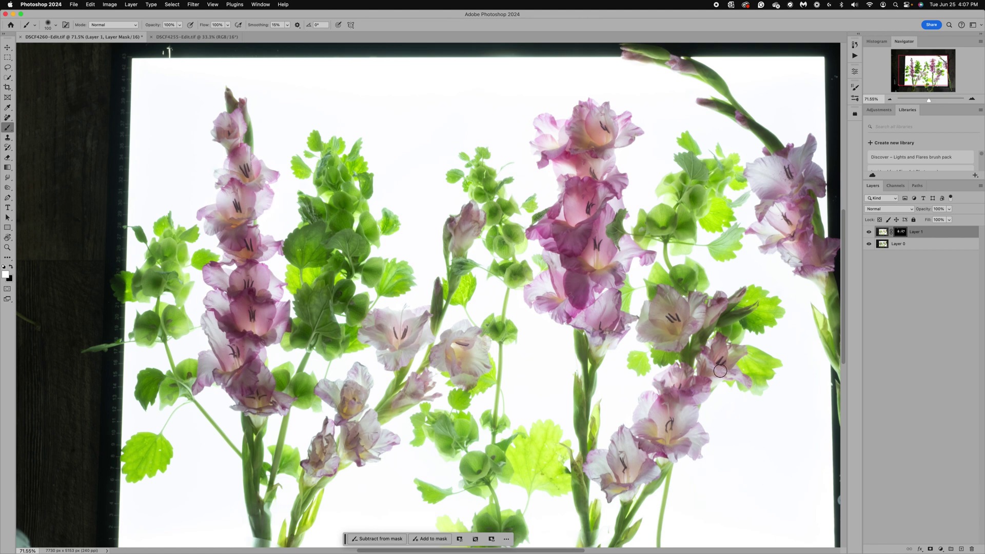
pyautogui.click(882, 235)
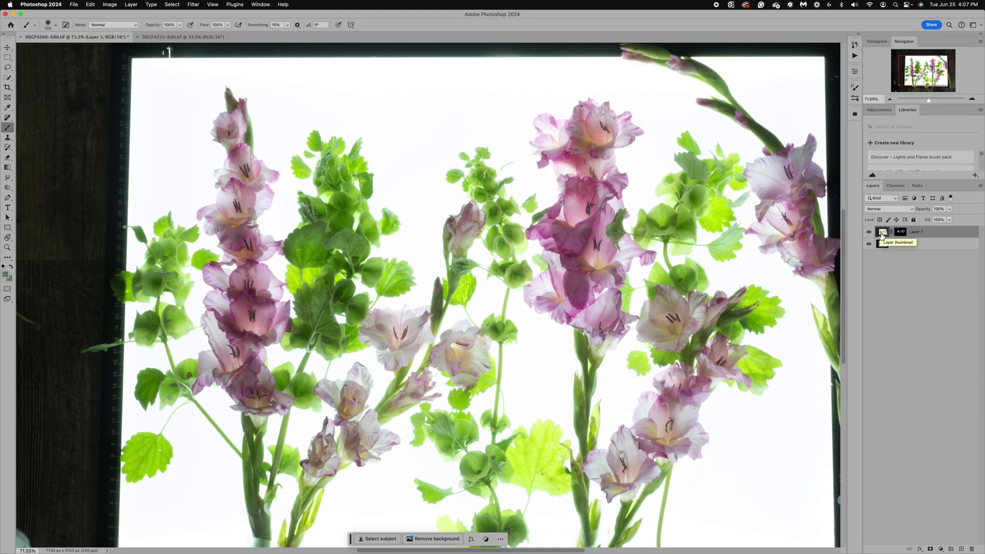
# Compare Layer 1 on and off, then stamp all visible layers into a new Layer 2
pyautogui.click(868, 231)
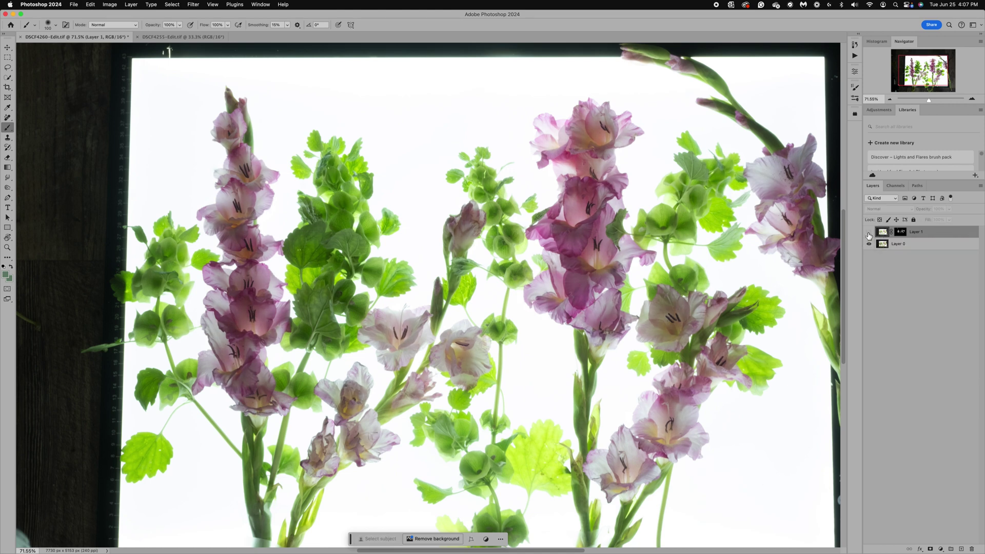
pyautogui.click(869, 233)
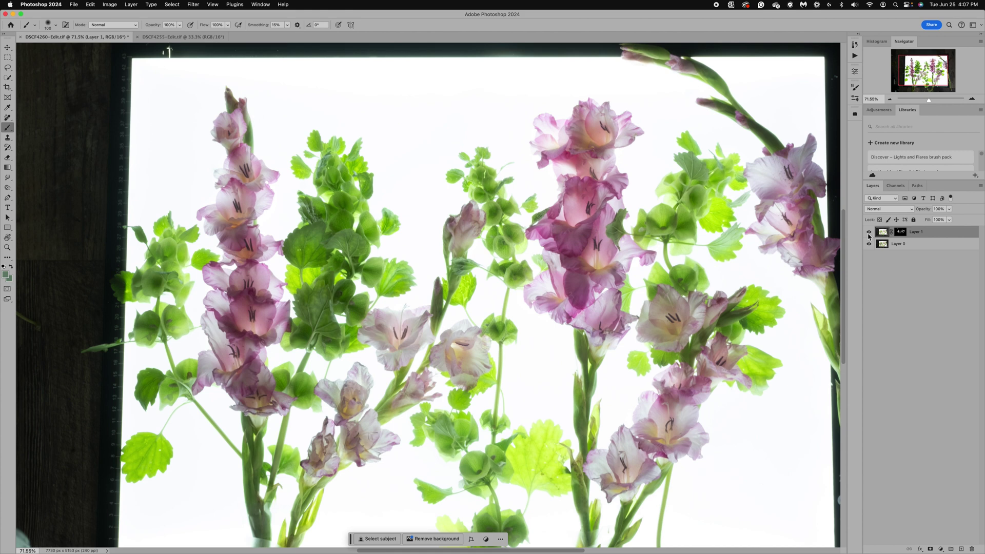
pyautogui.press('super+alt+shift+e')
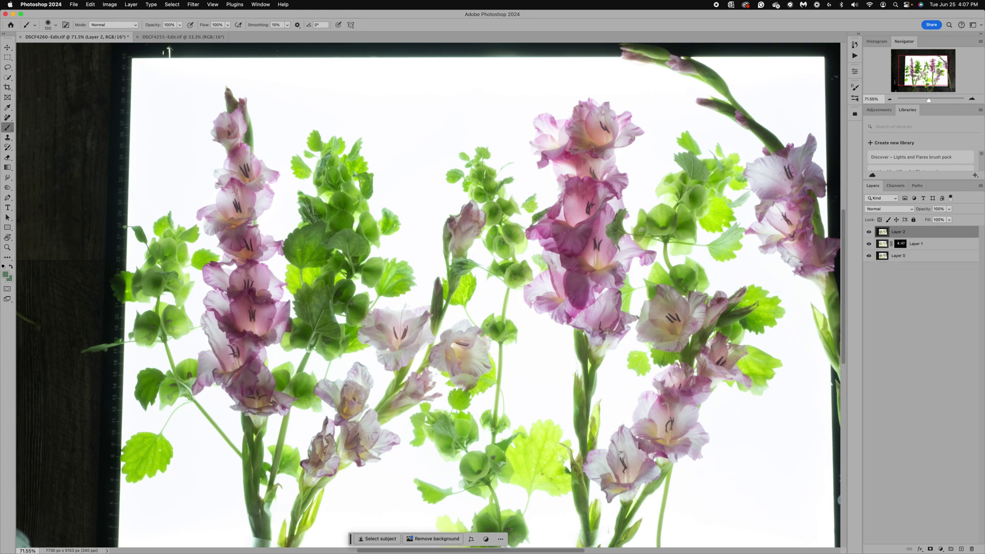
# With the Crop tool, rotate the crop box about -1° to straighten the photo
pyautogui.click(8, 88)
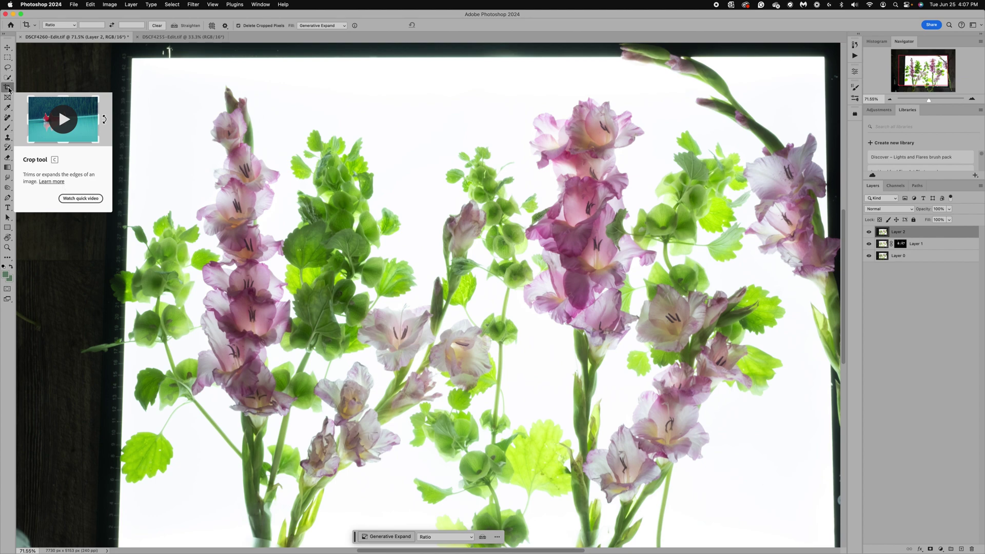
pyautogui.press('super+minus')
pyautogui.press('super+minus')
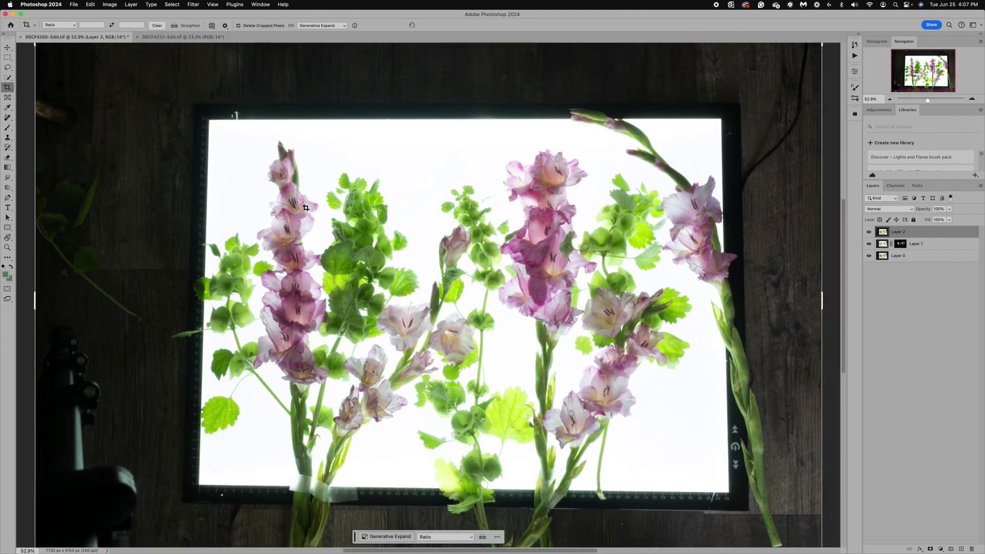
pyautogui.scroll(-2, 306, 208)
pyautogui.press('super+minus')
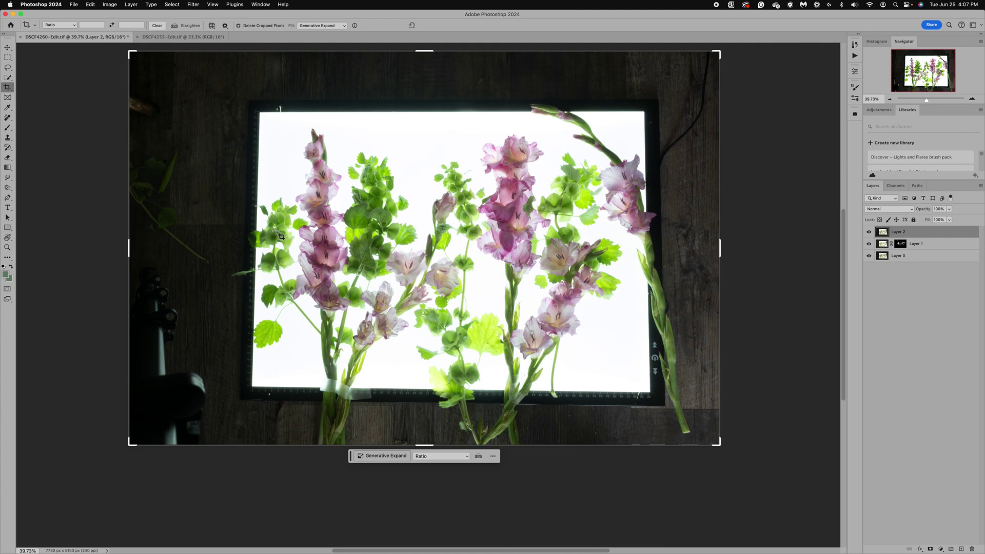
pyautogui.scroll(2, 281, 237)
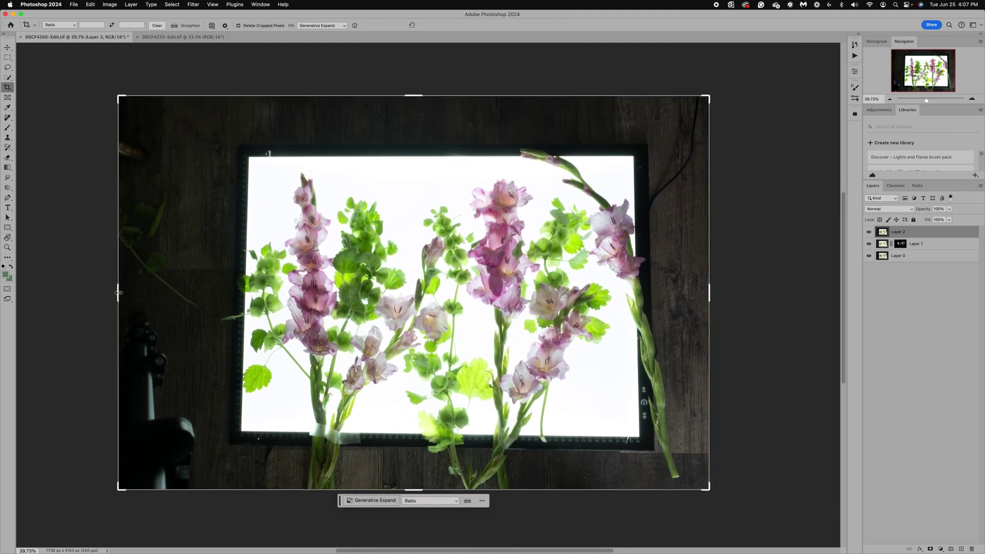
pyautogui.moveTo(718, 496); pyautogui.dragTo(721, 494)
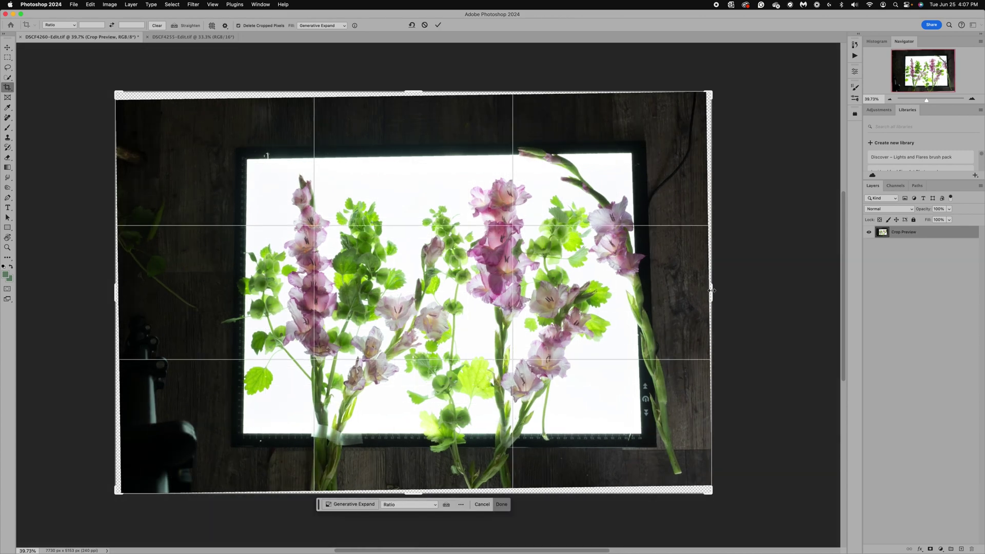
# Pull all four crop edges in to the white lightbox and commit the crop
pyautogui.moveTo(711, 291); pyautogui.dragTo(672, 283)
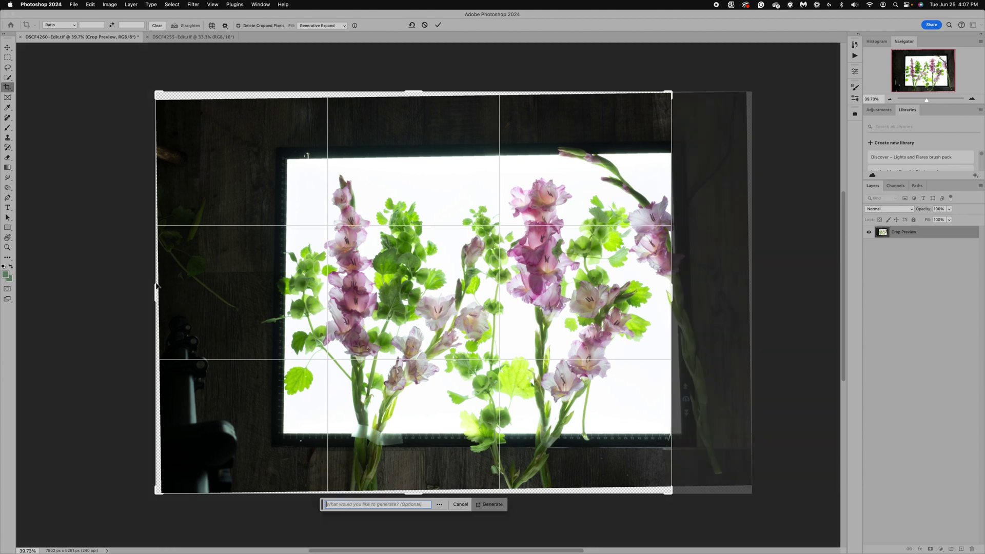
pyautogui.moveTo(156, 291); pyautogui.dragTo(223, 287)
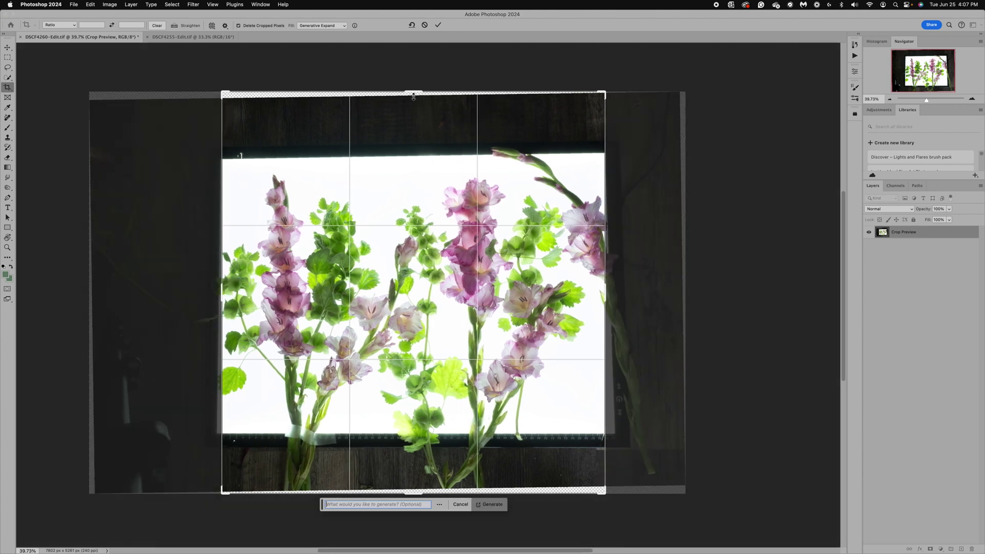
pyautogui.moveTo(414, 93); pyautogui.dragTo(414, 130)
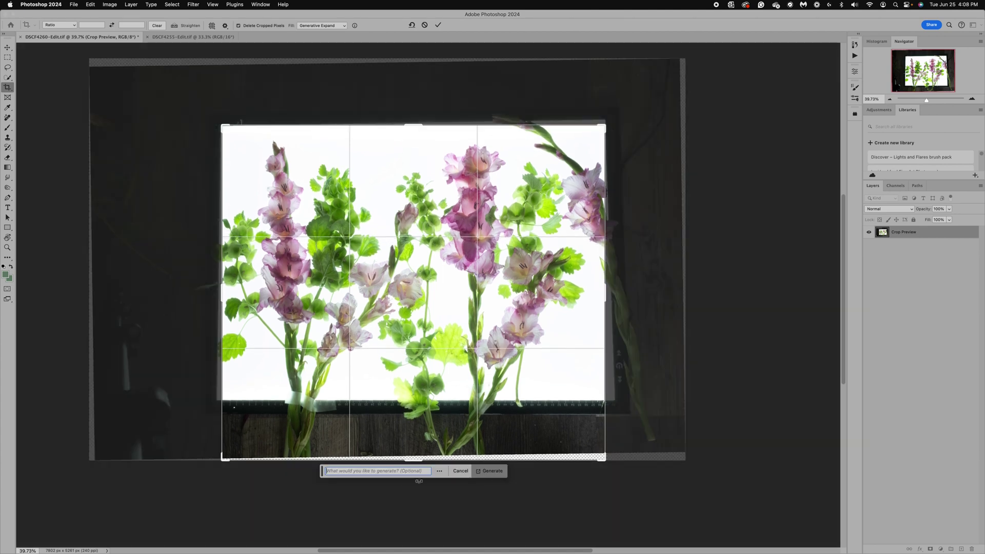
pyautogui.moveTo(416, 463); pyautogui.dragTo(415, 429)
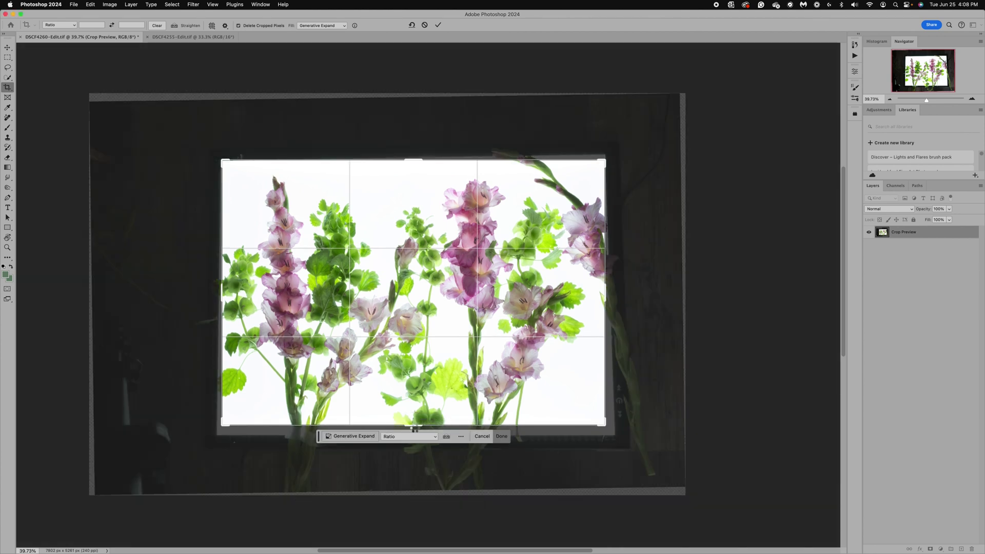
pyautogui.press('Return')
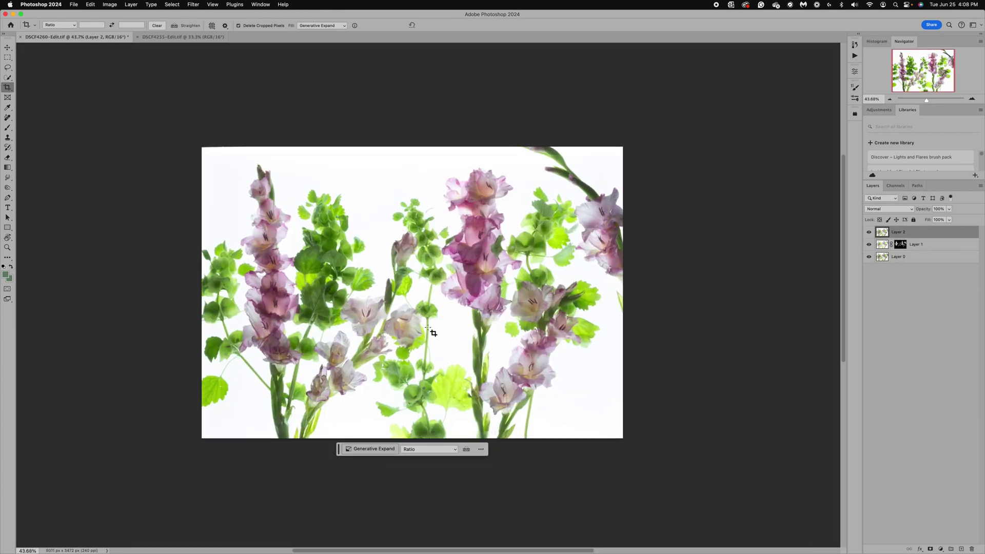
pyautogui.scroll(2, 431, 331)
pyautogui.scroll(2, 431, 331)
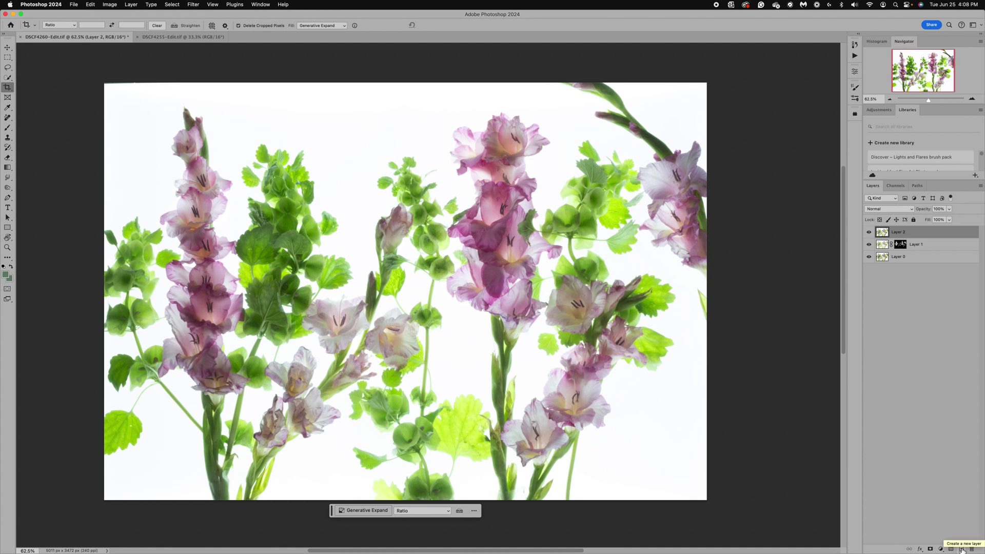
# Create Layer 3 in Overlay mode, filled with overlay-neutral 50% gray
pyautogui.keyDown('alt'); pyautogui.click(962, 550); pyautogui.keyUp('alt')
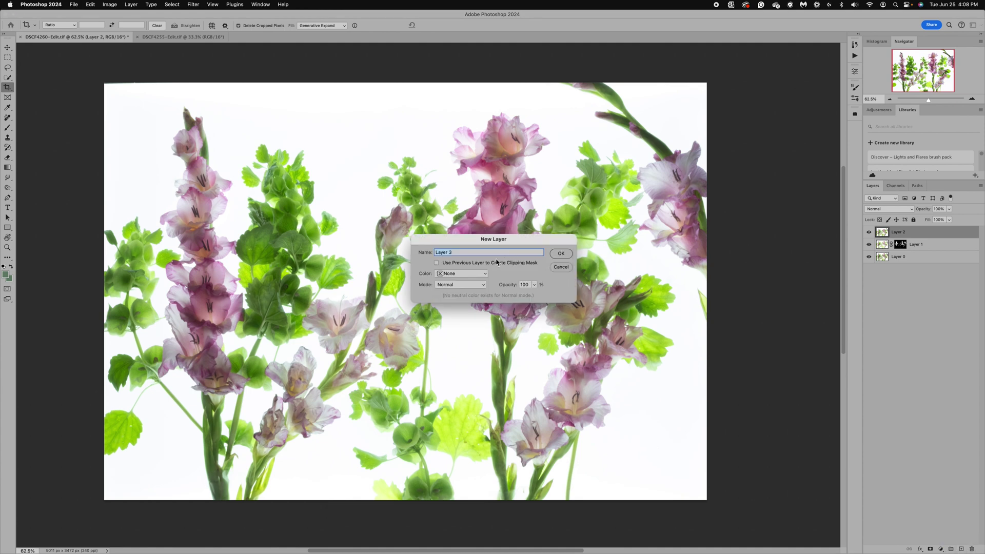
pyautogui.click(477, 286)
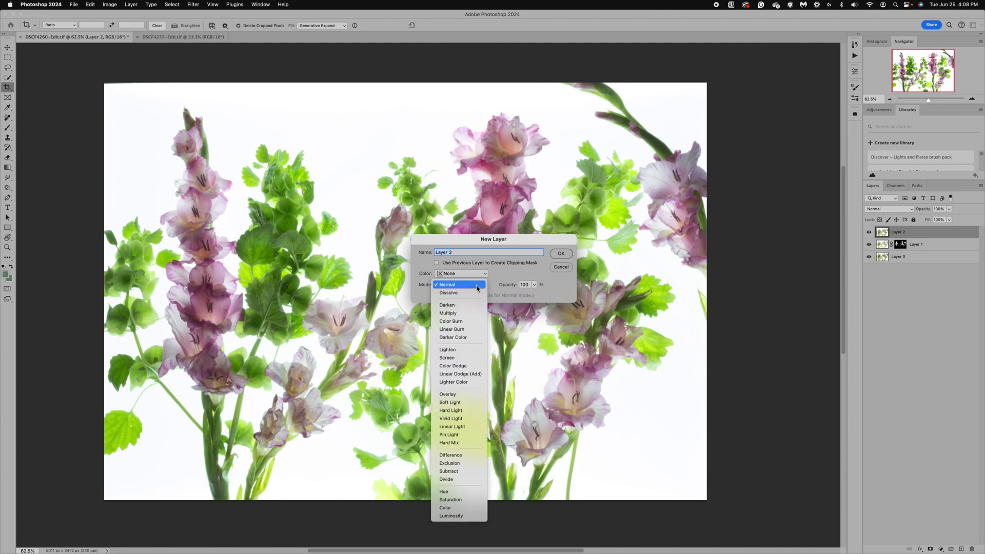
pyautogui.click(458, 393)
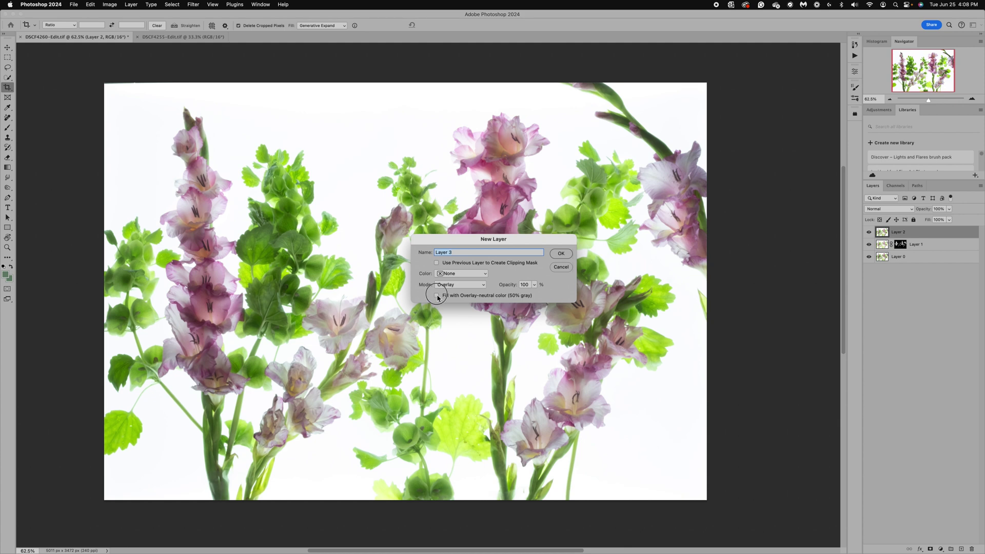
pyautogui.click(562, 254)
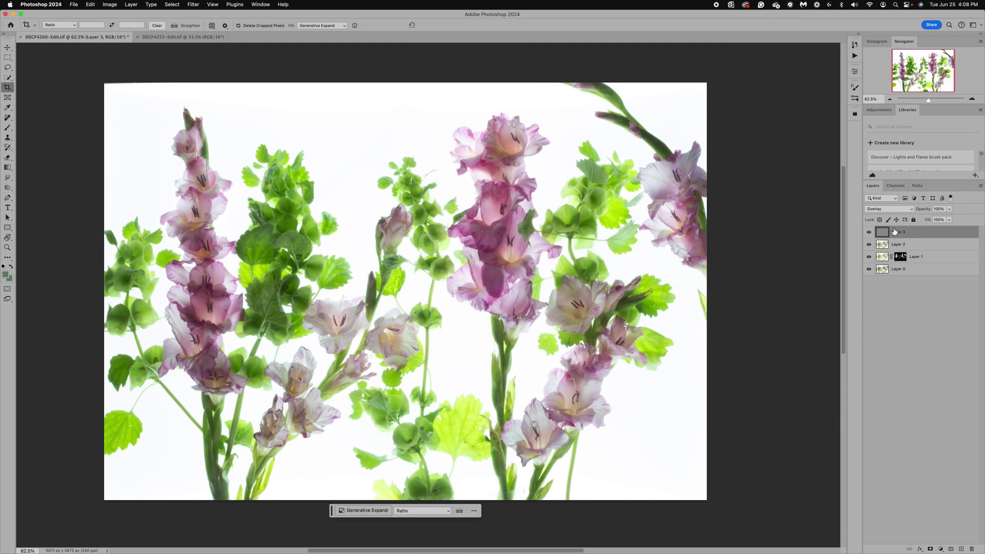
# Set up a white Brush at 50% opacity and size 200
pyautogui.click(4, 267)
pyautogui.click(11, 266)
pyautogui.click(8, 128)
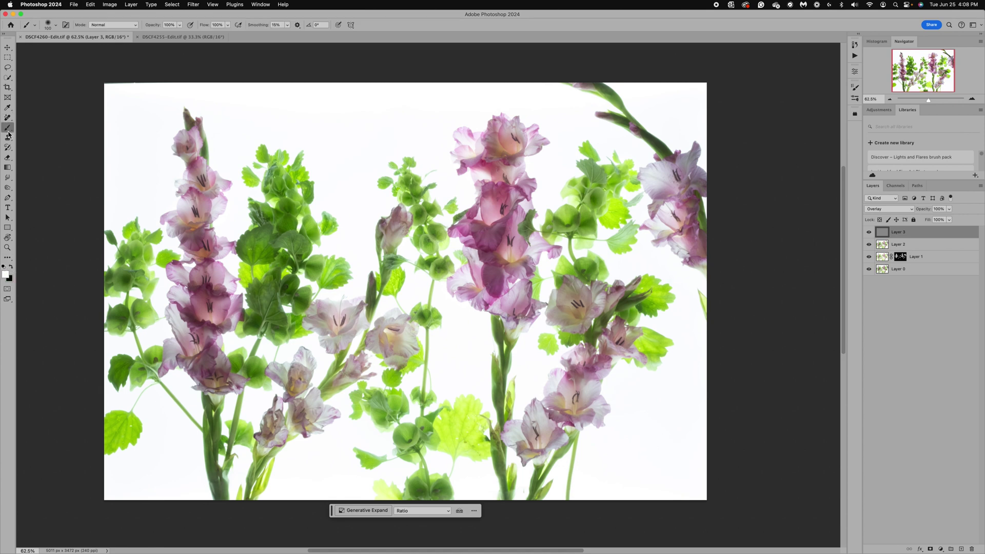
pyautogui.click(180, 26)
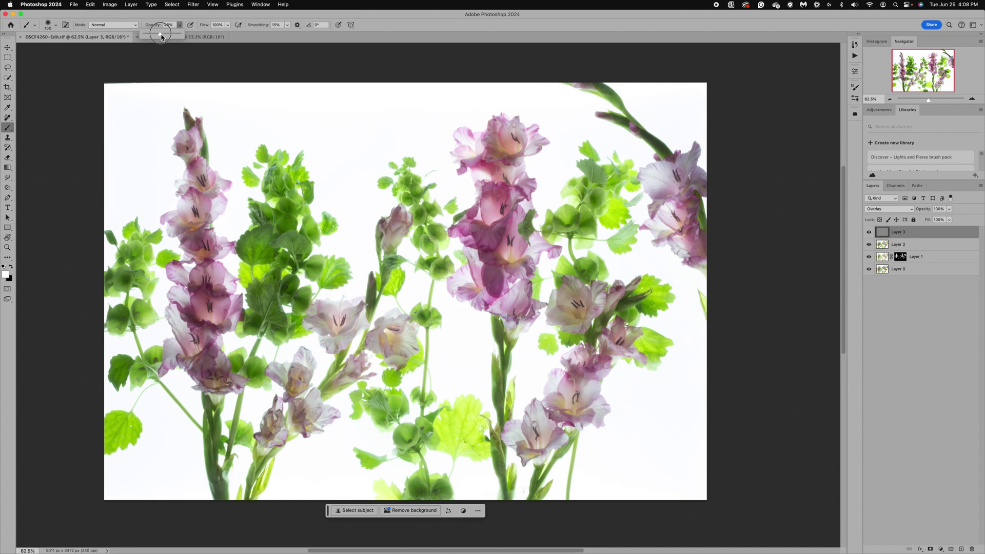
pyautogui.moveTo(162, 35); pyautogui.dragTo(163, 36)
pyautogui.press(']')
pyautogui.press(']')
pyautogui.press(']')
pyautogui.press(']')
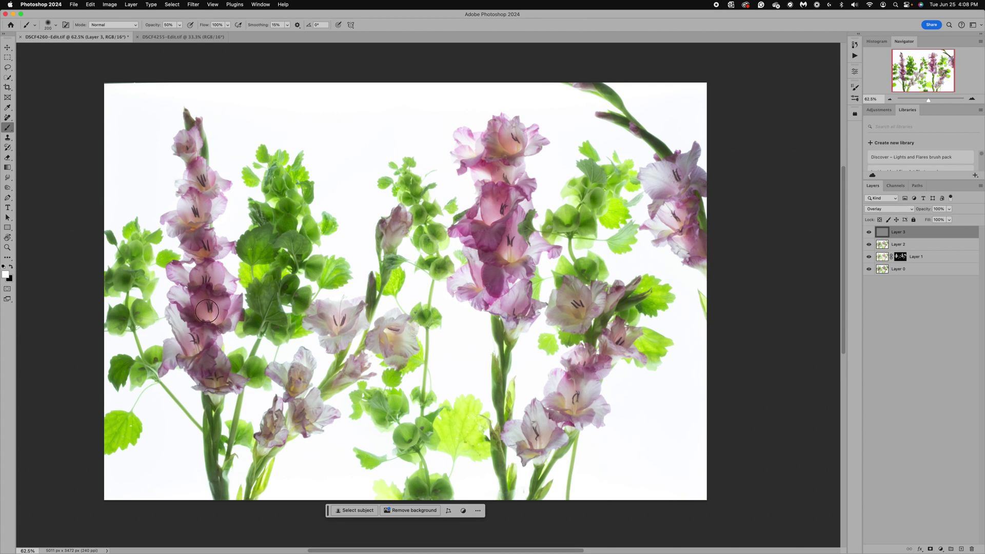
# Paint white over the lower-left, middle, right and upper central blooms, then set Layer 3 to 96% opacity
pyautogui.moveTo(208, 311)
pyautogui.mouseDown()
pyautogui.moveTo(200, 281)
pyautogui.moveTo(216, 275)
pyautogui.moveTo(192, 248)
pyautogui.moveTo(206, 251)
pyautogui.moveTo(208, 240)
pyautogui.moveTo(190, 234)
pyautogui.moveTo(201, 210)
pyautogui.mouseUp()
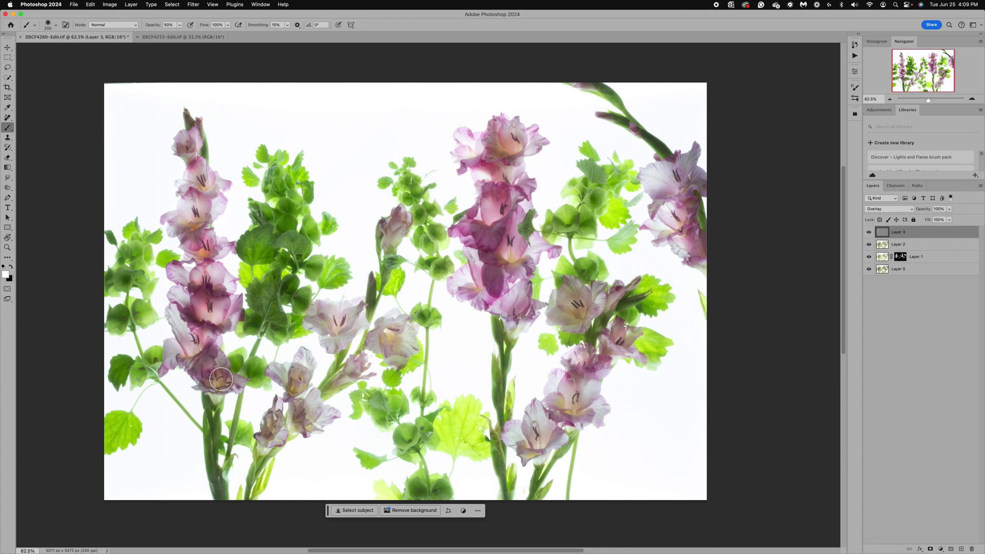
pyautogui.moveTo(204, 284)
pyautogui.mouseDown()
pyautogui.moveTo(221, 292)
pyautogui.moveTo(205, 305)
pyautogui.moveTo(236, 313)
pyautogui.mouseUp()
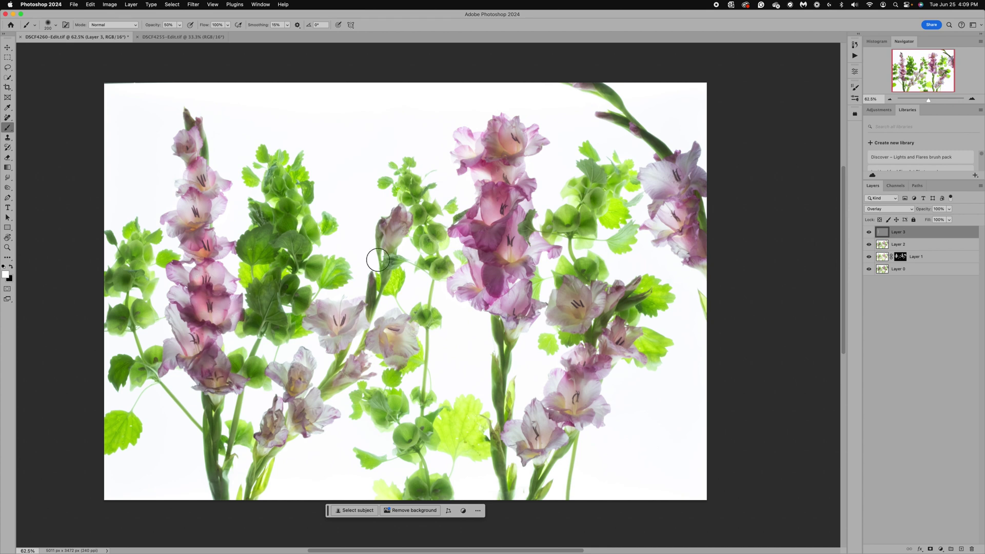
pyautogui.moveTo(497, 216)
pyautogui.mouseDown()
pyautogui.moveTo(506, 205)
pyautogui.moveTo(512, 253)
pyautogui.moveTo(512, 236)
pyautogui.mouseUp()
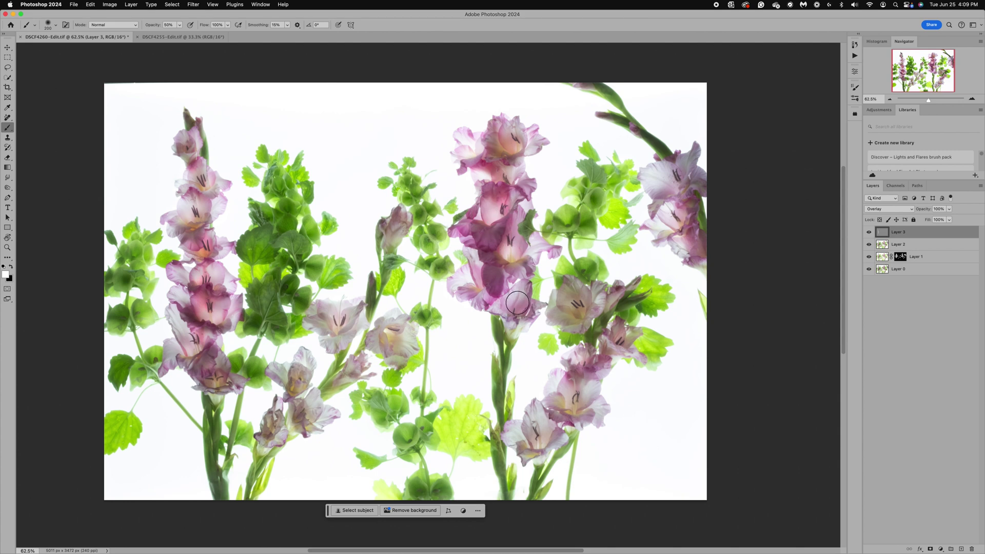
pyautogui.moveTo(577, 305)
pyautogui.mouseDown()
pyautogui.moveTo(567, 303)
pyautogui.moveTo(606, 303)
pyautogui.moveTo(624, 343)
pyautogui.moveTo(556, 423)
pyautogui.mouseUp()
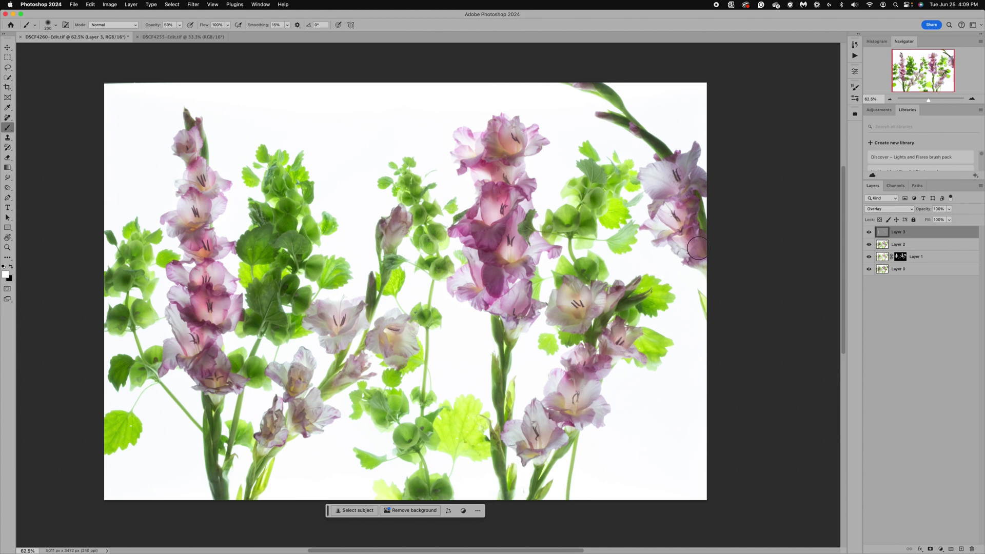
pyautogui.moveTo(518, 145)
pyautogui.mouseDown()
pyautogui.moveTo(480, 198)
pyautogui.moveTo(482, 236)
pyautogui.moveTo(498, 197)
pyautogui.mouseUp()
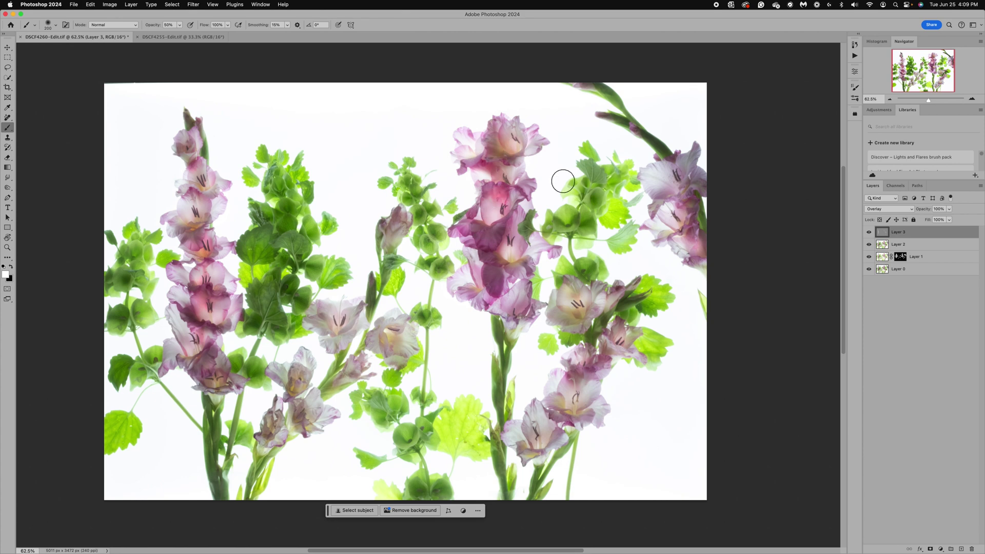
pyautogui.click(951, 212)
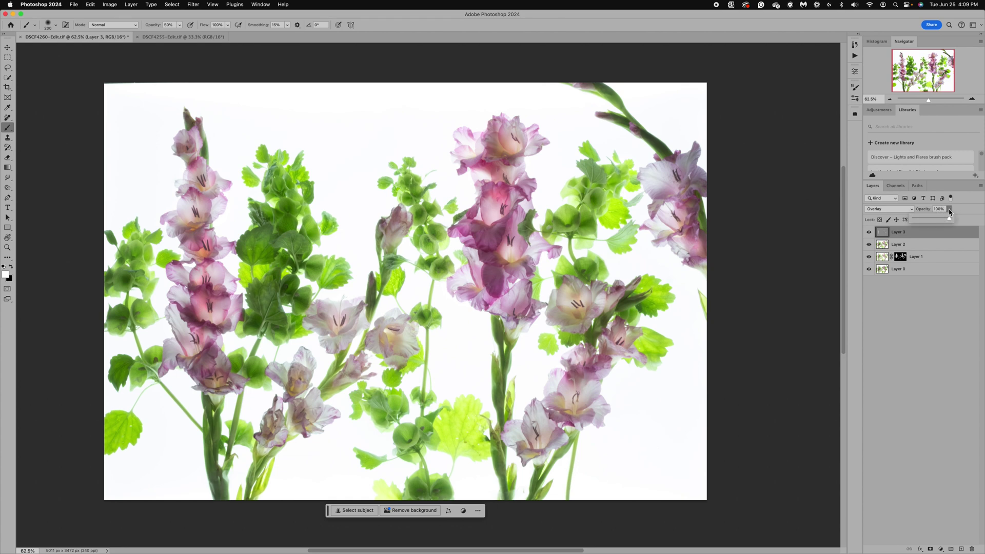
pyautogui.moveTo(951, 219)
pyautogui.mouseDown()
pyautogui.moveTo(940, 222)
pyautogui.moveTo(949, 221)
pyautogui.mouseUp()
# Stamp visible layers into Layer 4 and apply Oil Paint at Stylization 9.9, Shine 0.2
pyautogui.click(880, 234)
pyautogui.press('super+alt+shift+e')
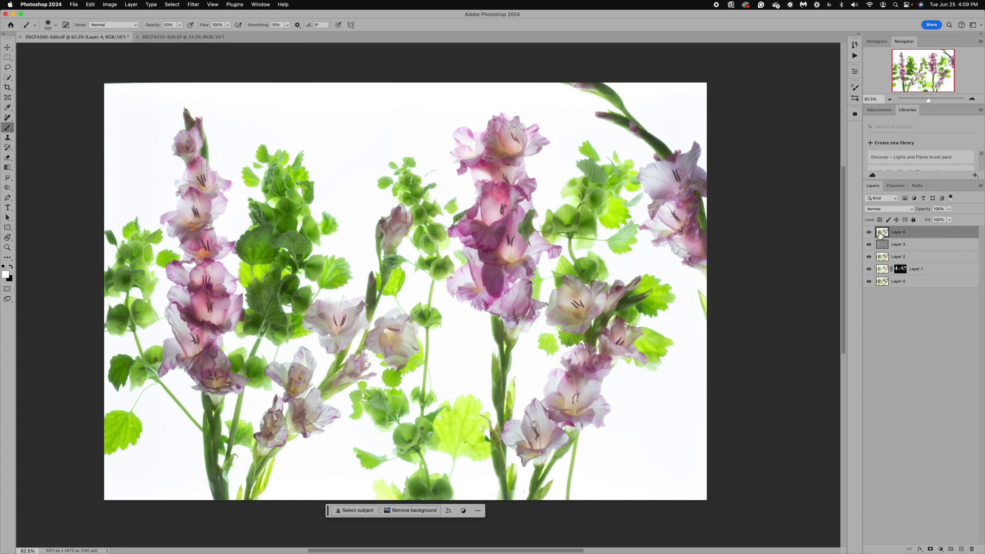
pyautogui.click(193, 4)
pyautogui.moveTo(209, 196)
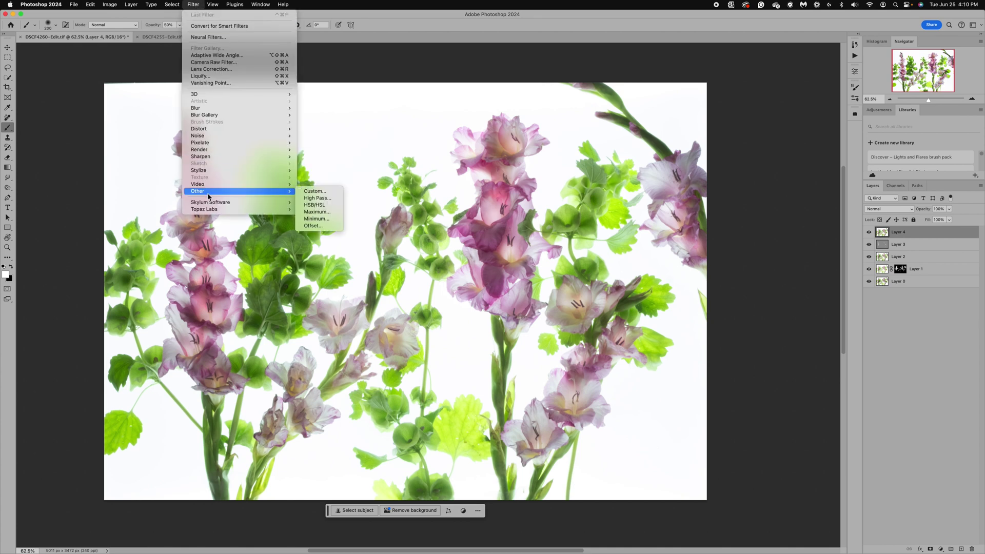
pyautogui.moveTo(231, 171)
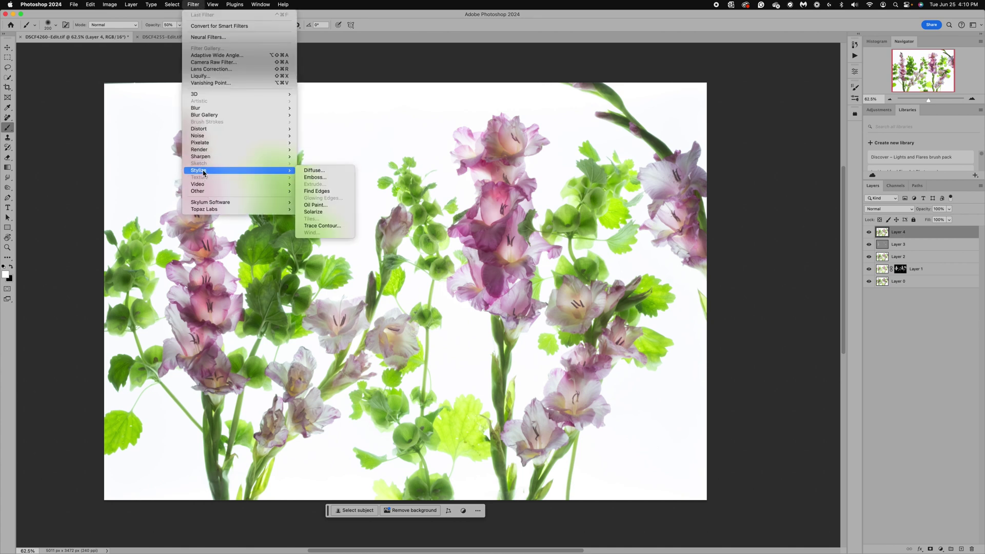
pyautogui.click(331, 206)
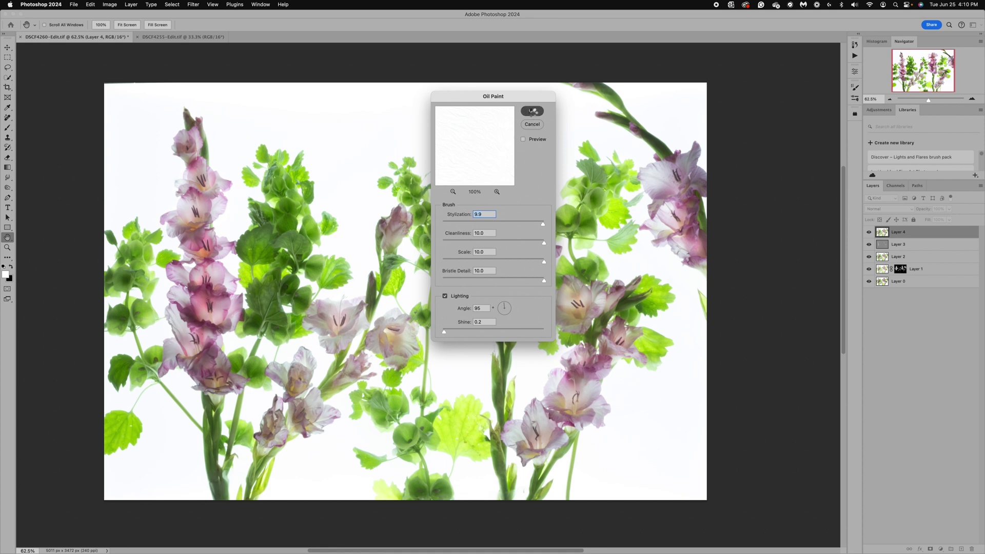
pyautogui.click(532, 111)
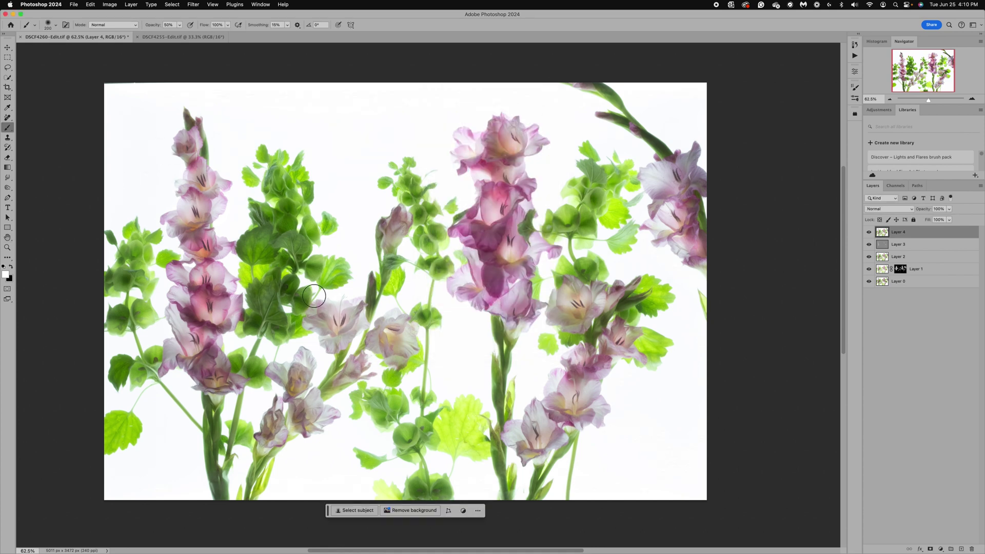
# Lower Layer 4's opacity to about 60%
pyautogui.click(950, 209)
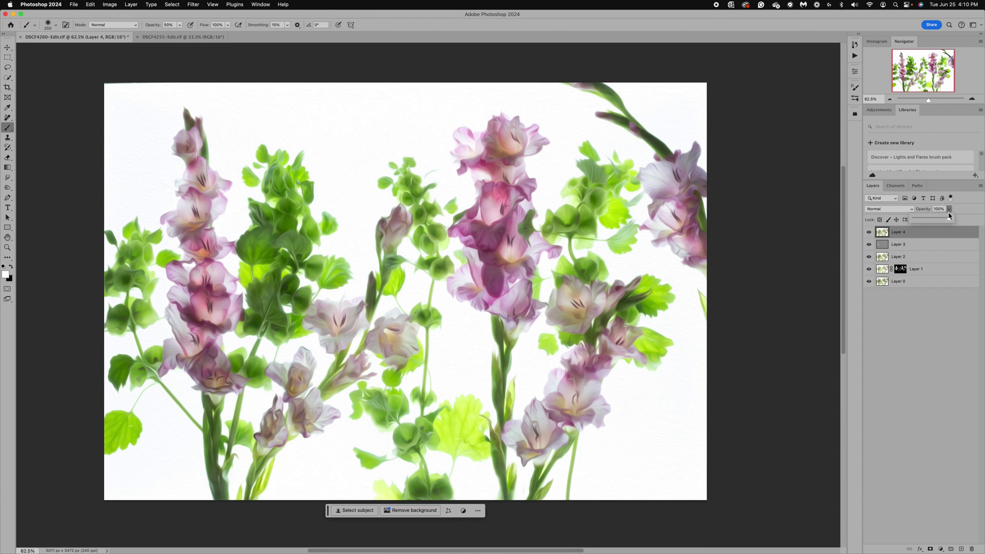
pyautogui.moveTo(950, 222); pyautogui.dragTo(933, 221)
pyautogui.click(870, 233)
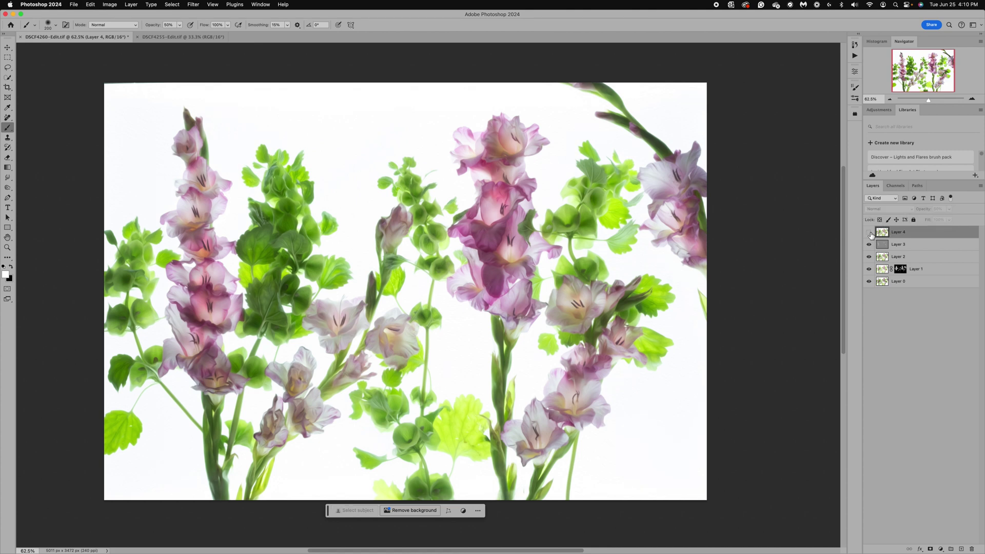
pyautogui.click(870, 233)
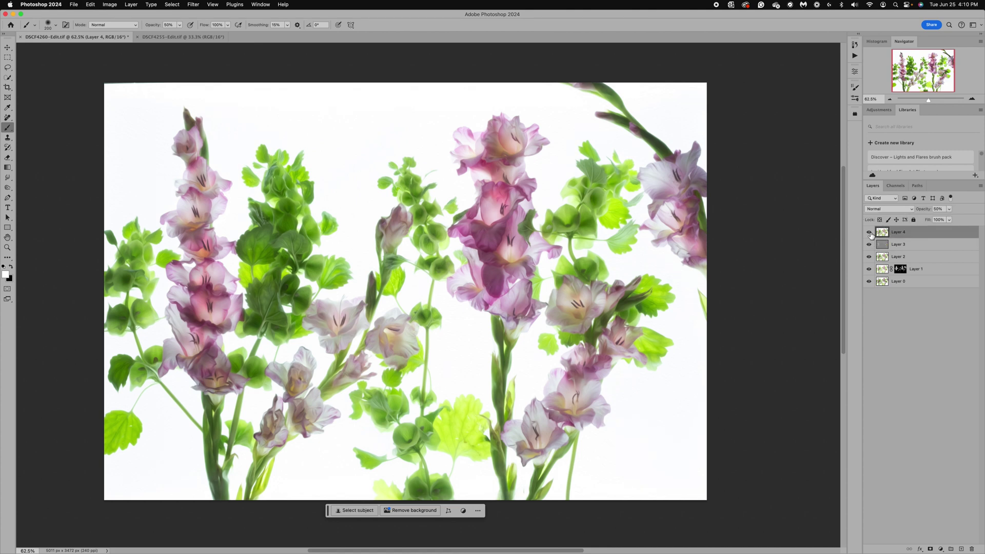
pyautogui.moveTo(950, 212); pyautogui.dragTo(955, 221)
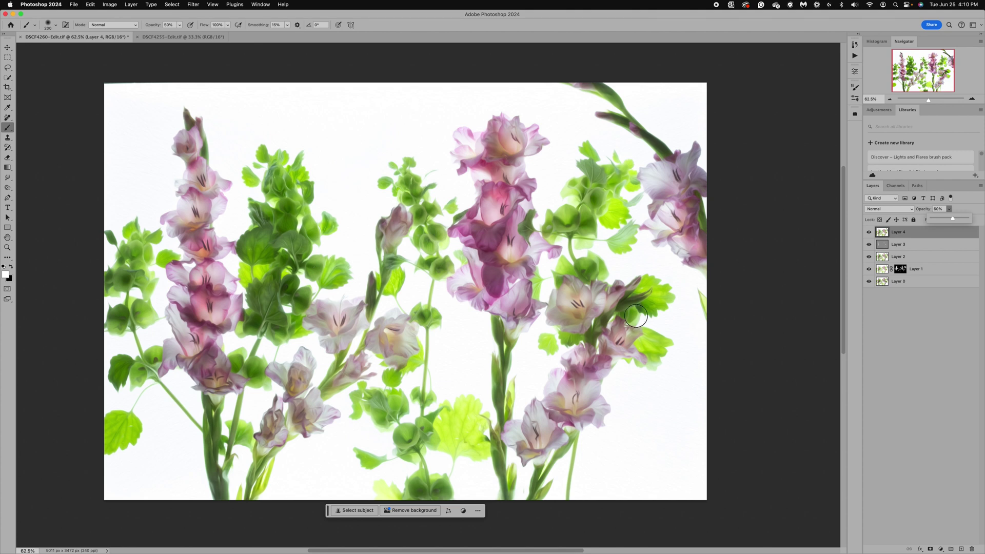
# Toggle Layer 4's visibility to compare the softened oil-paint effect with the photo
pyautogui.click(870, 233)
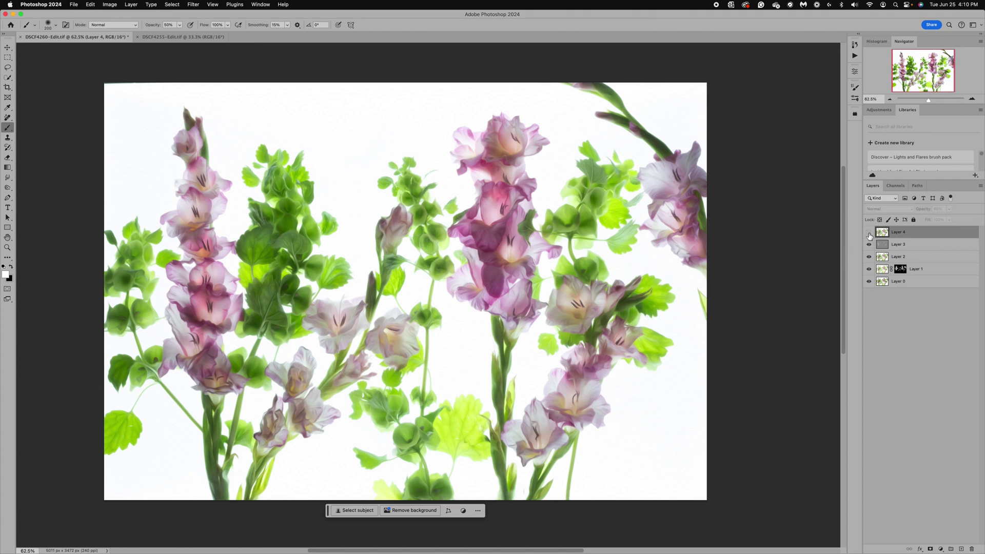
pyautogui.click(869, 233)
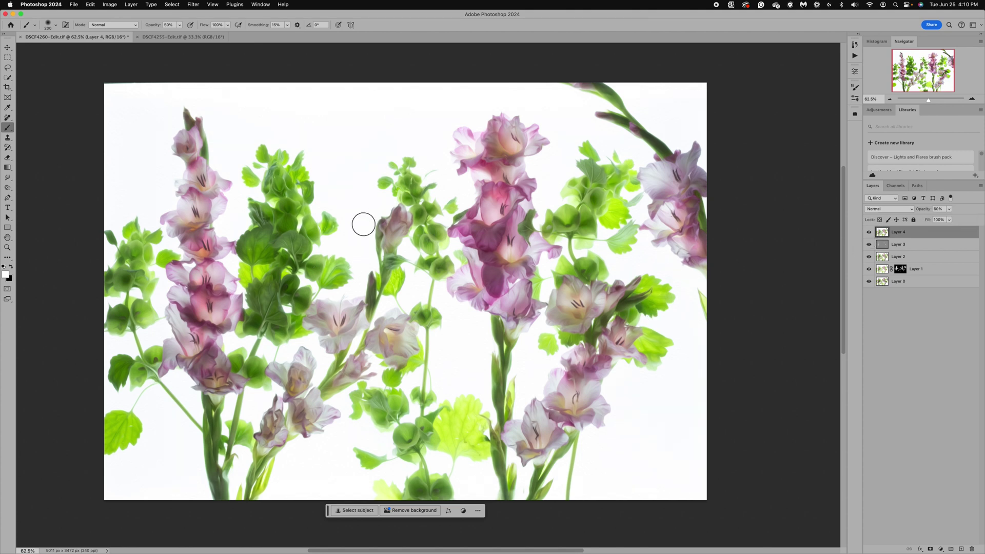
pyautogui.scroll(4, 364, 224)
pyautogui.hscroll(-5, 365, 226)
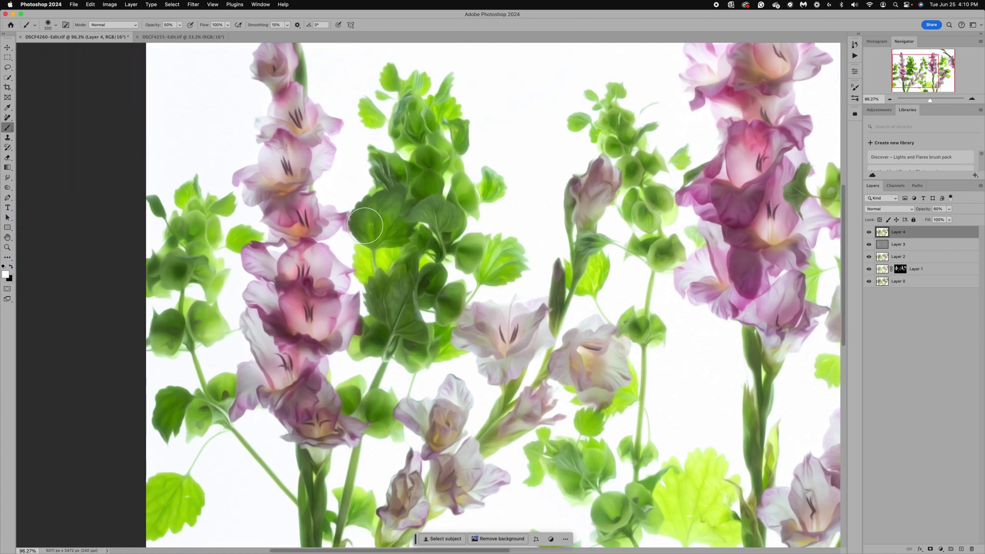
pyautogui.click(869, 233)
pyautogui.click(869, 233)
pyautogui.scroll(-3, 551, 268)
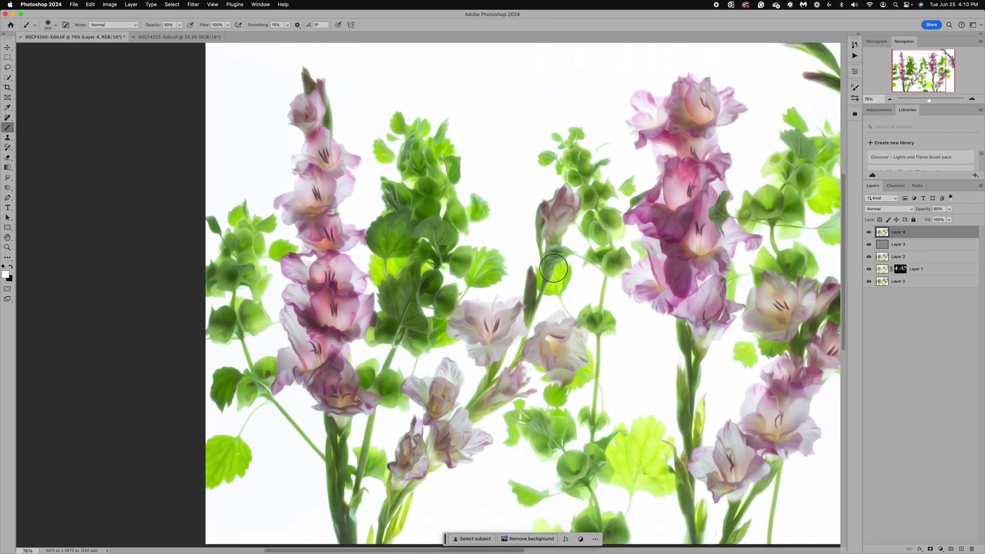
pyautogui.scroll(-3, 553, 268)
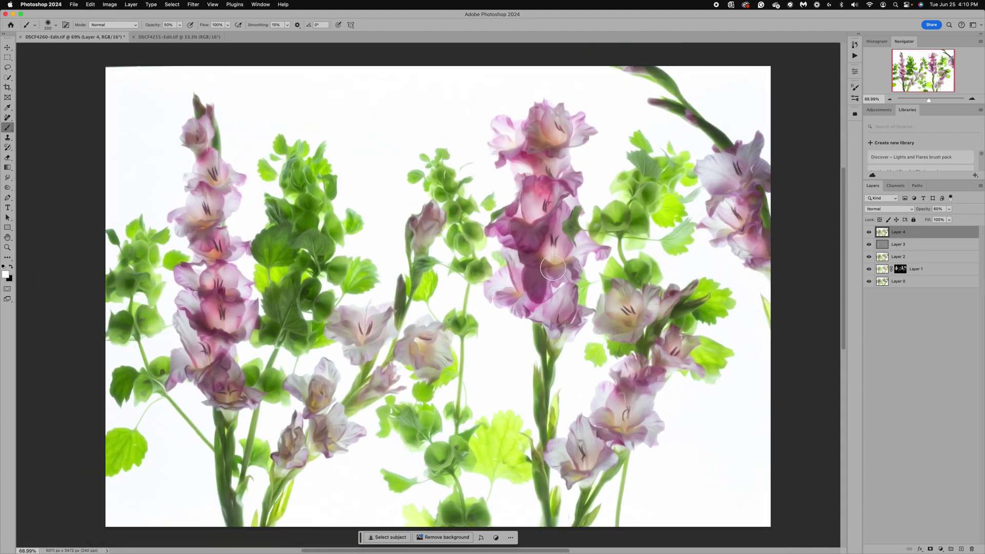
pyautogui.scroll(-1, 553, 268)
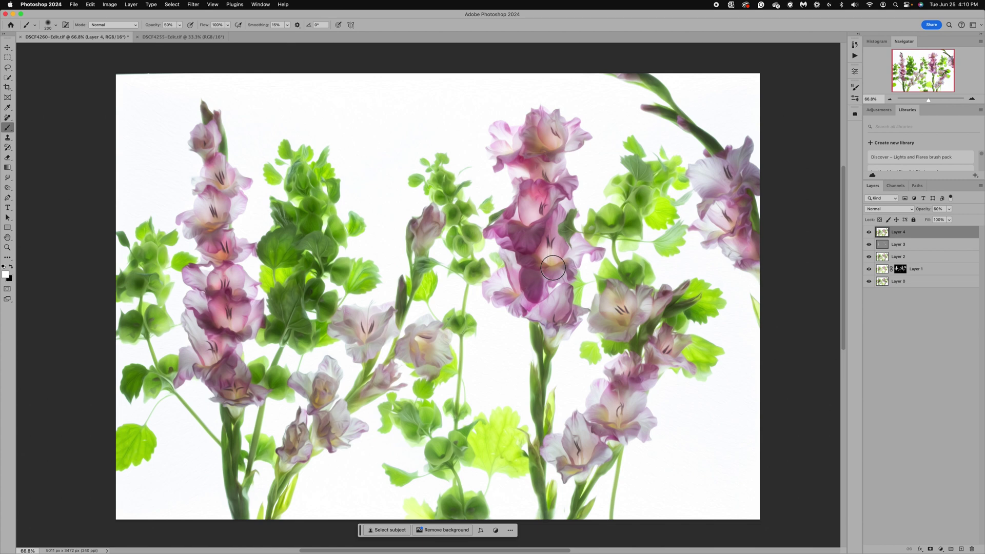
# Remove the stray spot beside the top-centre bud with the Remove tool at size 70
pyautogui.click(7, 118)
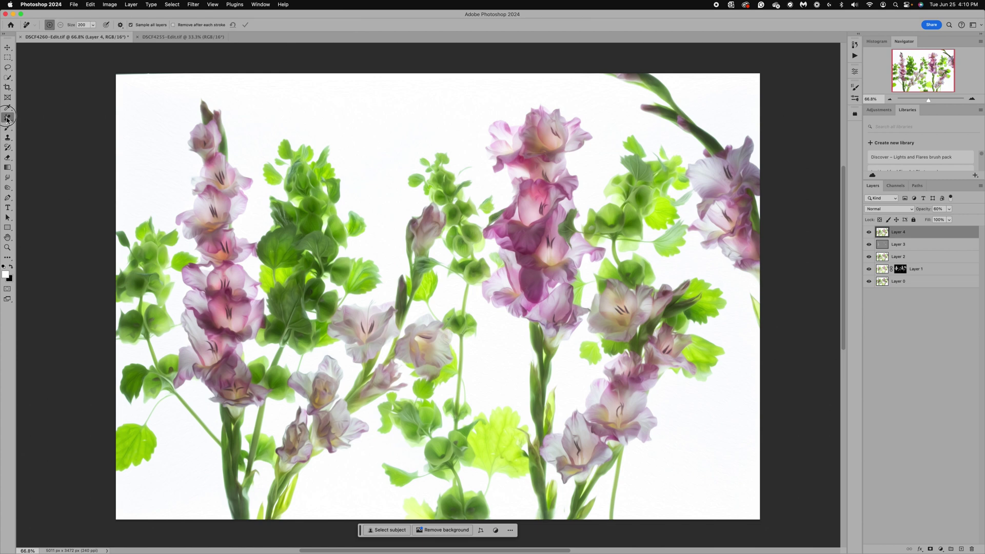
pyautogui.press('[')
pyautogui.press('[')
pyautogui.press('[')
pyautogui.press('[')
pyautogui.press('[')
pyautogui.press('[')
pyautogui.press('[')
pyautogui.moveTo(462, 176); pyautogui.dragTo(473, 169)
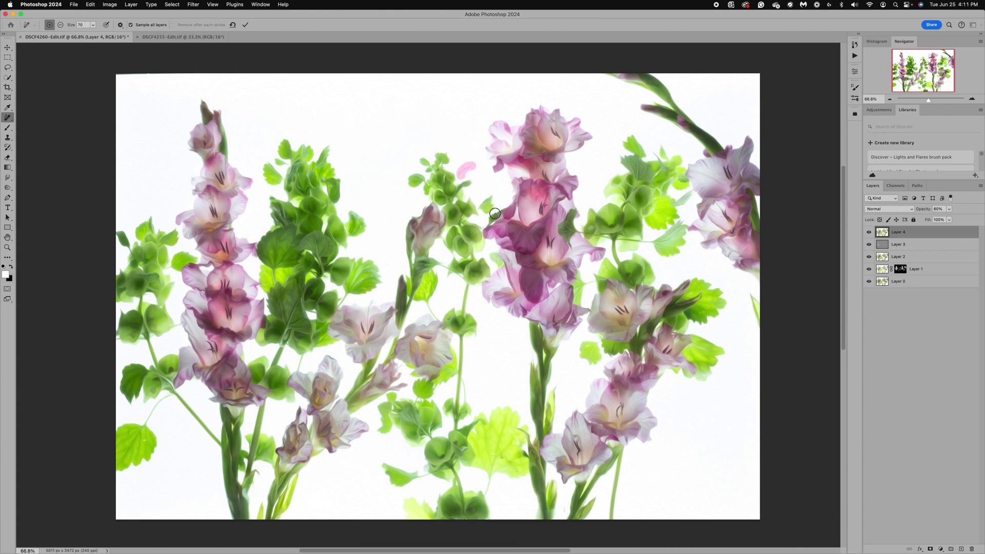
pyautogui.click(246, 26)
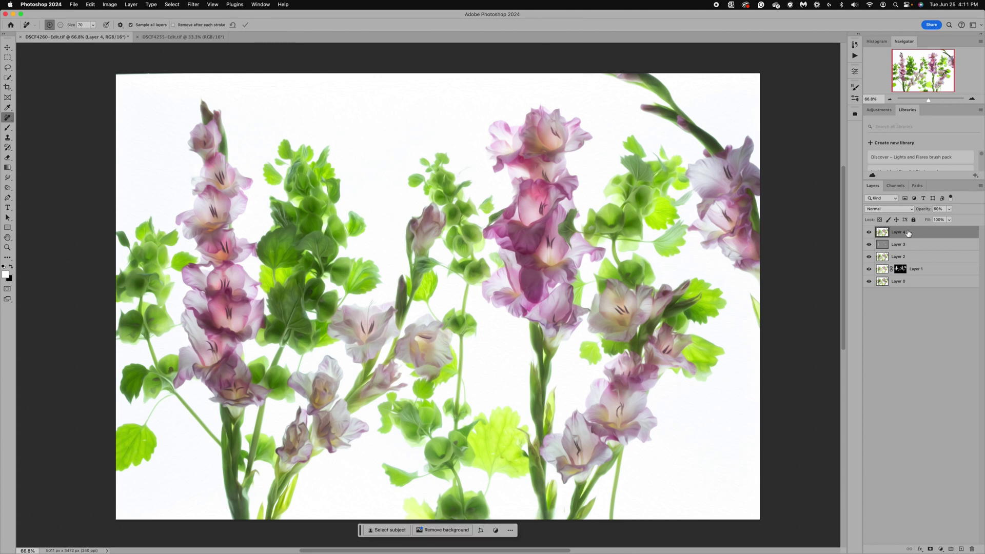
# Stamp visible layers into Layer 5 and remove the remaining specks around the bud
pyautogui.press('super+alt+shift+e')
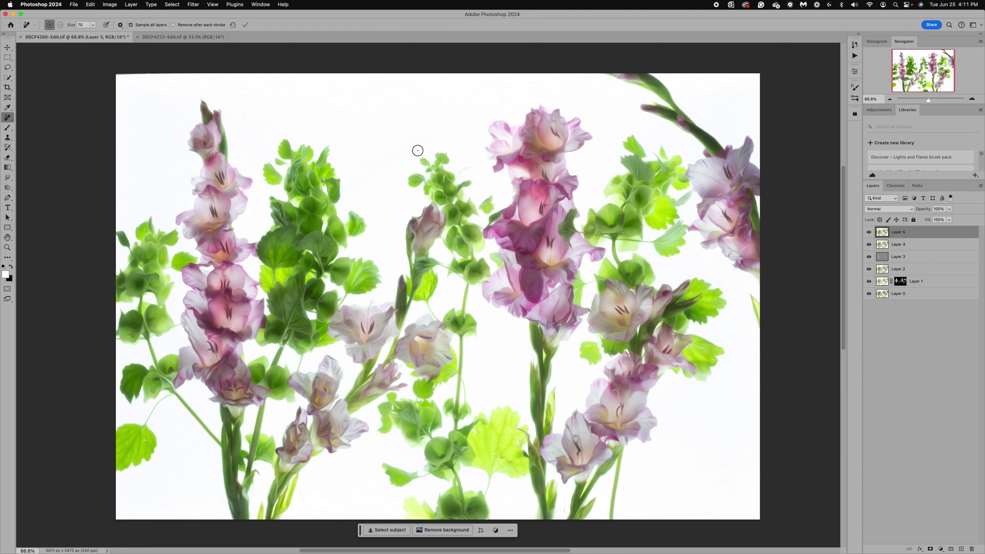
pyautogui.moveTo(462, 177); pyautogui.dragTo(470, 165)
pyautogui.click(244, 24)
pyautogui.moveTo(885, 256)
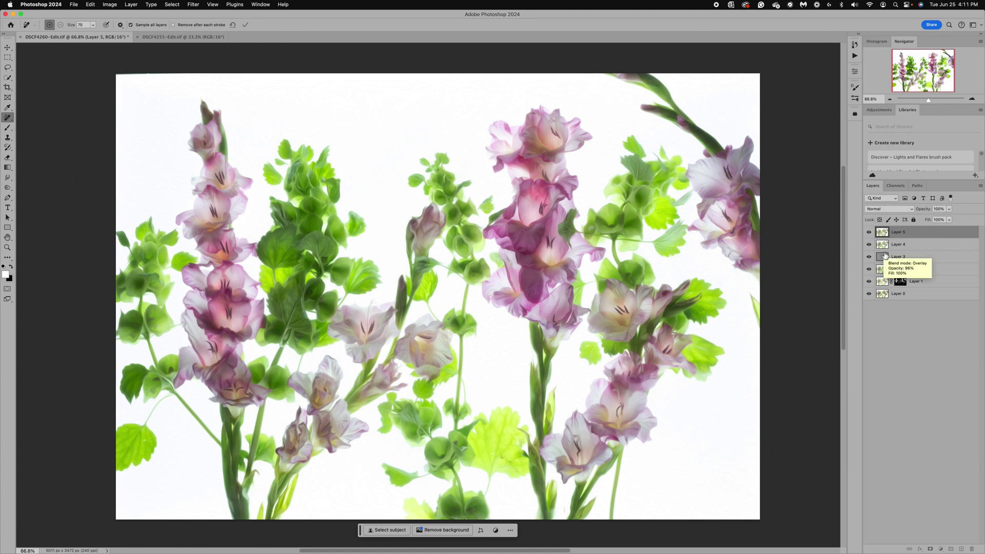